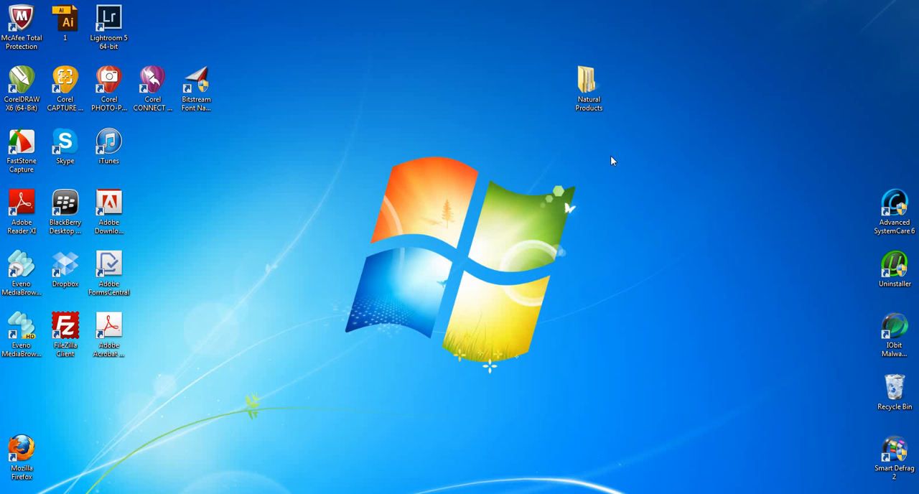
# Step: Look at the Anti-Hair Fall Shampoo image in the web subfolder of Natural Products > Himalaya, and close the folder window
pyautogui.doubleClick(587, 83)
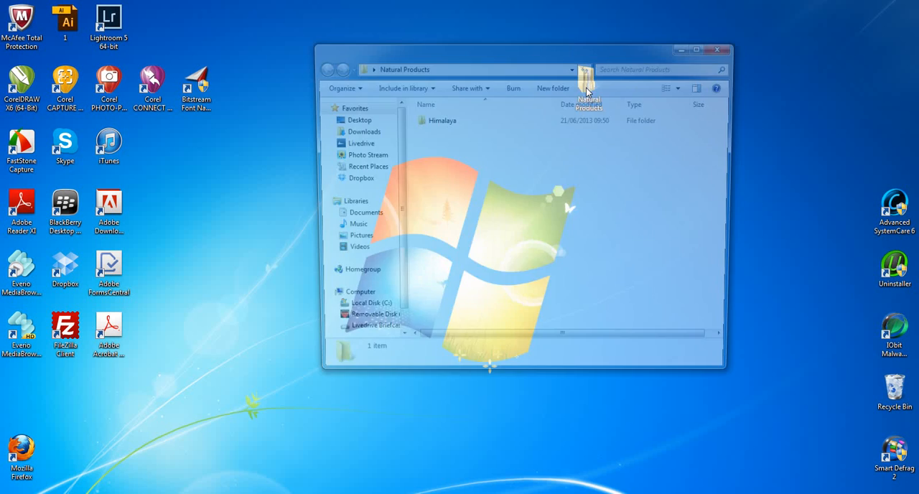
pyautogui.doubleClick(433, 124)
pyautogui.doubleClick(433, 124)
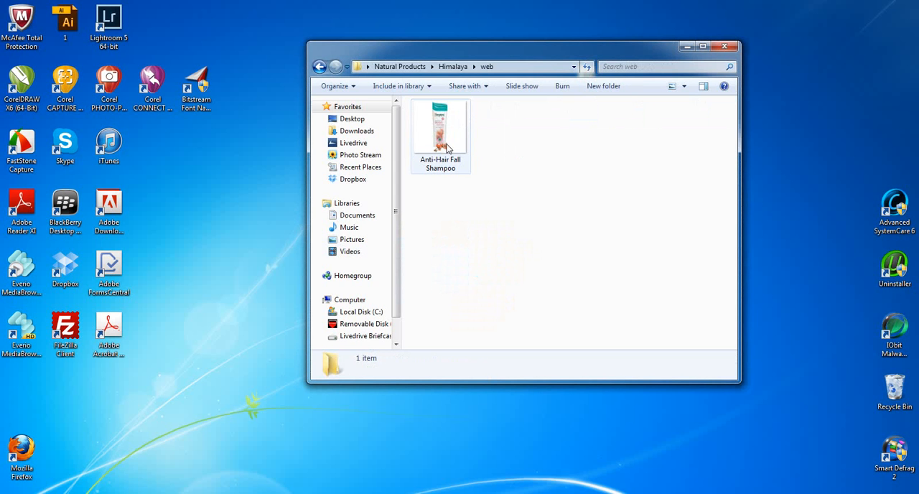
pyautogui.click(723, 46)
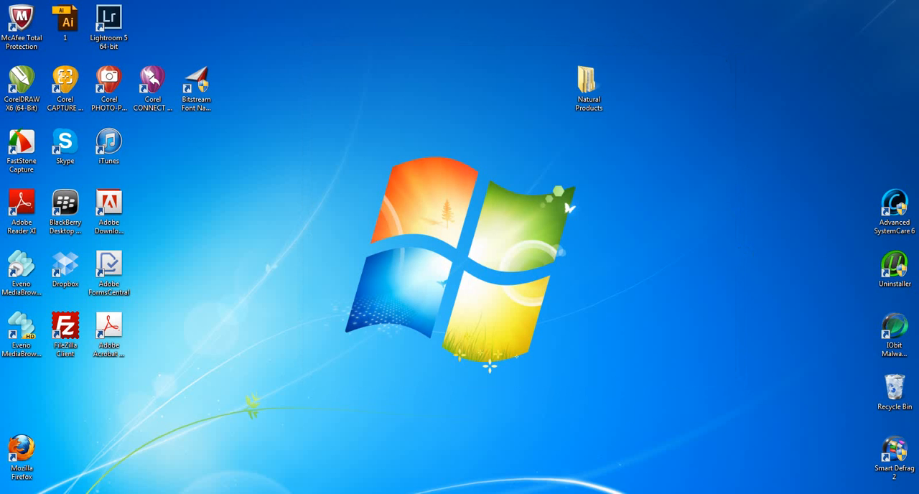
# Step: Switch to the maximized Chrome window with the WordPress dashboard and start a new WooCommerce product
pyautogui.moveTo(918, 306); pyautogui.dragTo(684, 55)
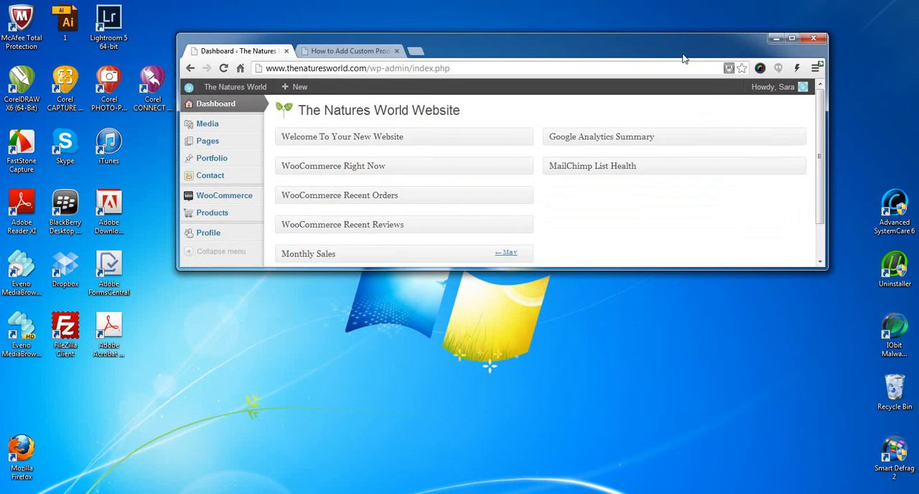
pyautogui.click(793, 39)
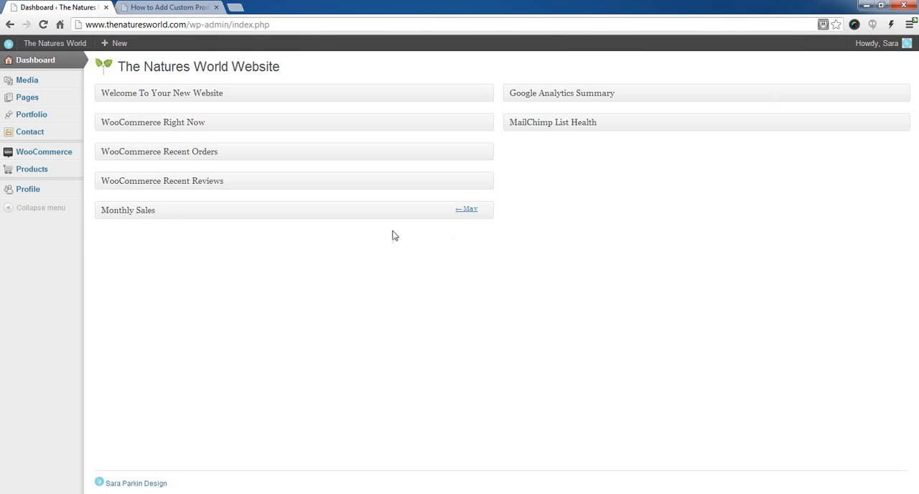
pyautogui.moveTo(50, 176)
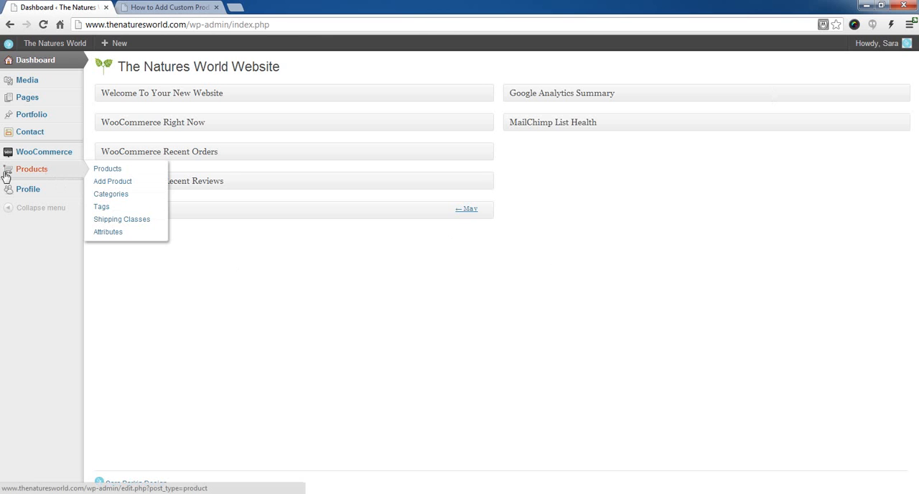
pyautogui.click(117, 185)
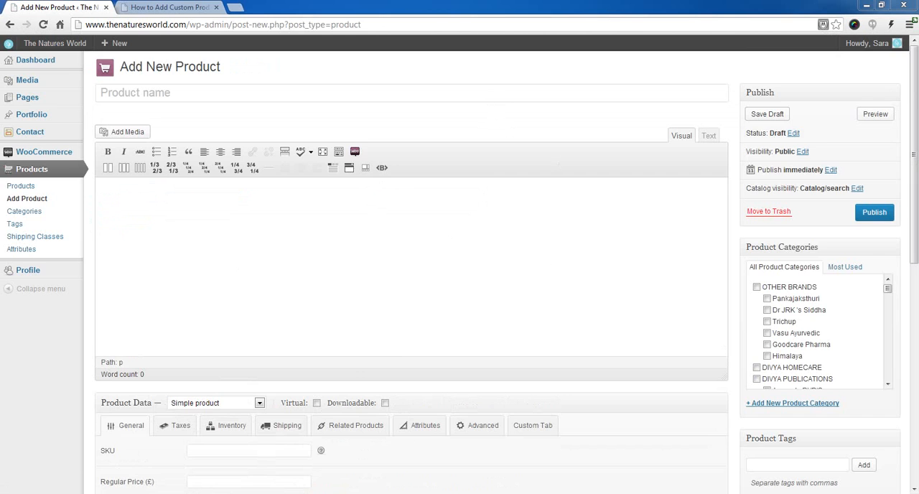
# Step: View the Himalaya Anti-Hair Fall Shampoo web page, close it, and return to the new product form
pyautogui.moveTo(917, 47); pyautogui.dragTo(538, 7)
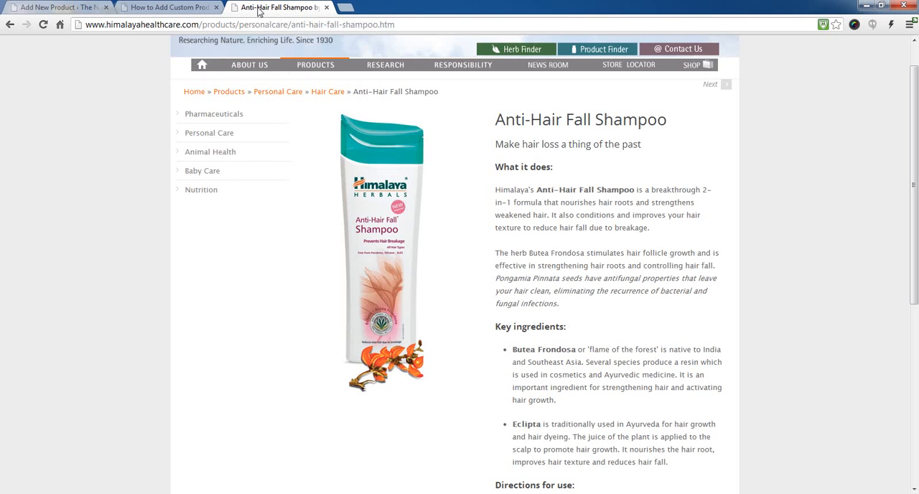
pyautogui.click(326, 7)
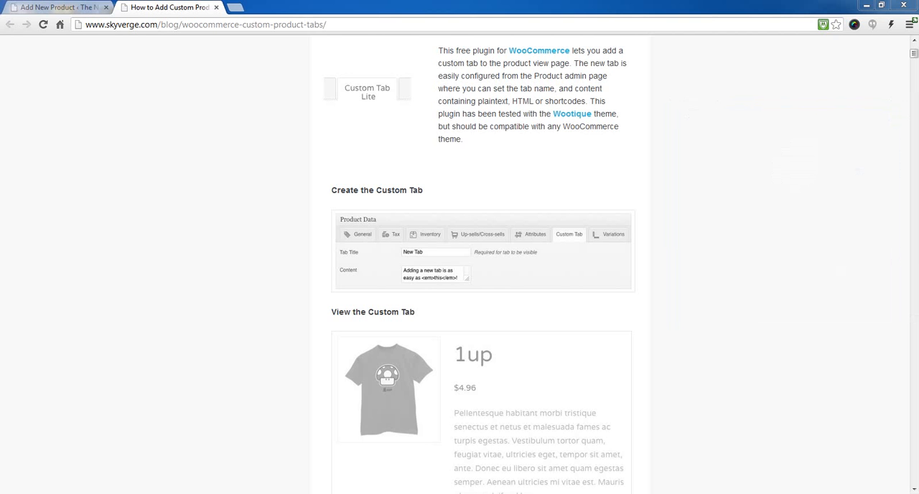
pyautogui.click(65, 9)
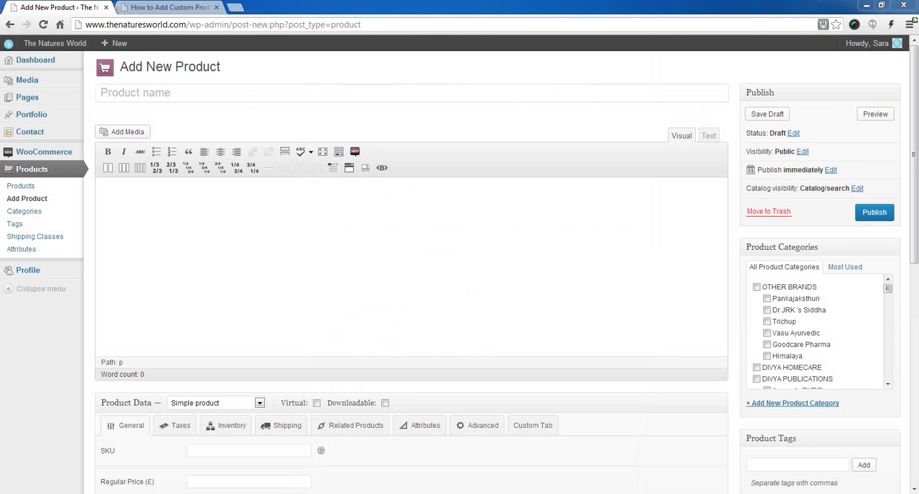
# Step: Enter "Anti-Hair Fall Shampoo" as the product name and let its permalink be generated
pyautogui.click(406, 93)
pyautogui.write('Anti-Hair Fall Shampoo')
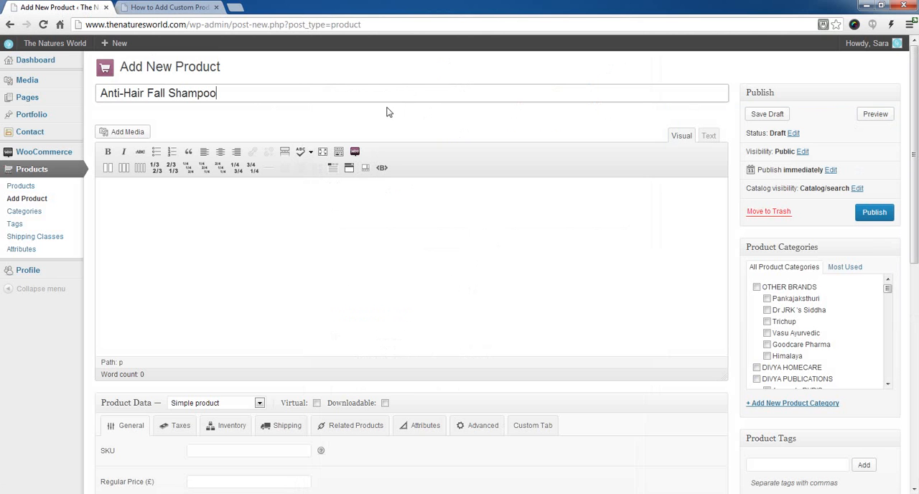
pyautogui.click(148, 210)
pyautogui.click(255, 92)
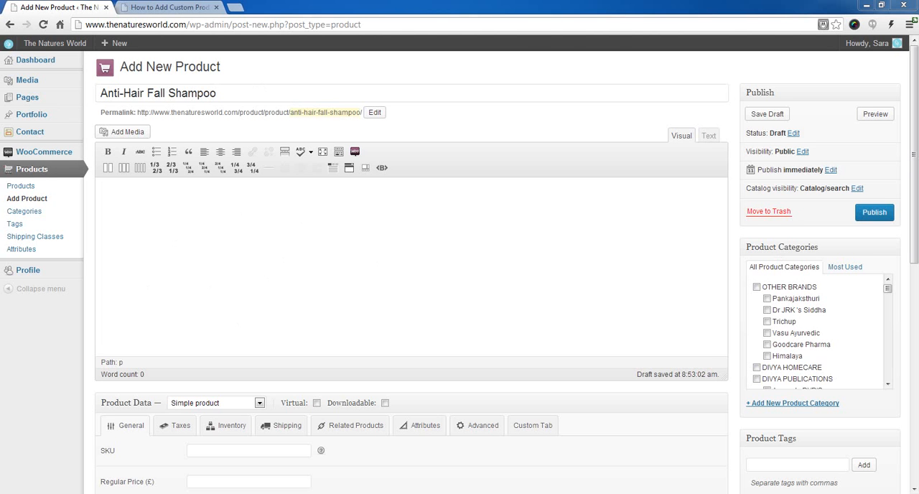
# Step: Paste the copied shampoo details into the main description and add a space before "Pongamia Pinnata"
pyautogui.click(478, 273)
pyautogui.hotkey('ctrl', 'v')
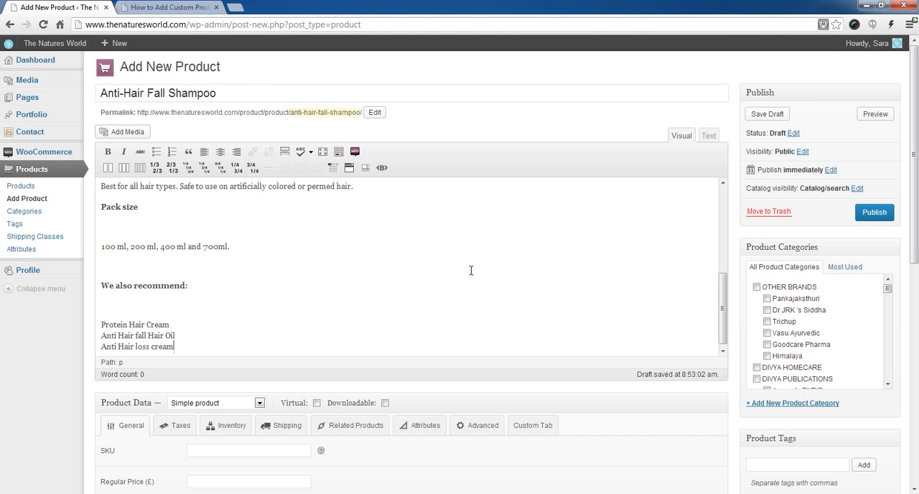
pyautogui.scroll(5, 287, 301)
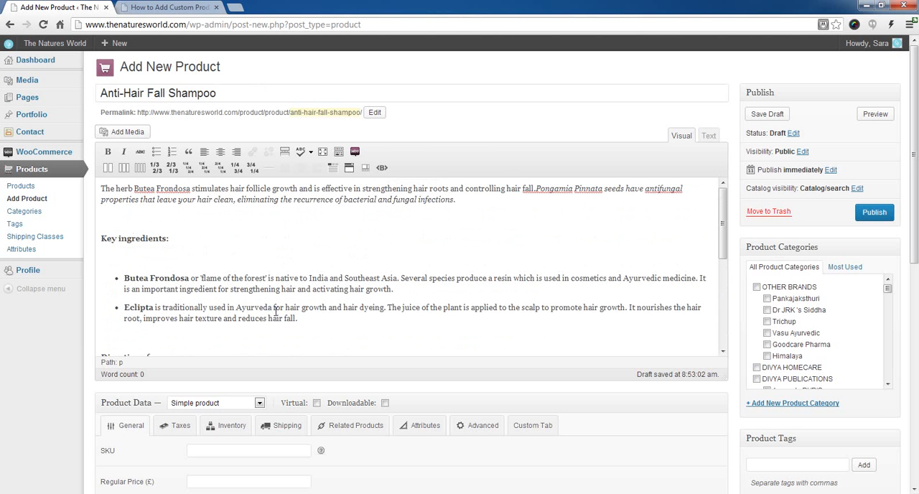
pyautogui.click(535, 188)
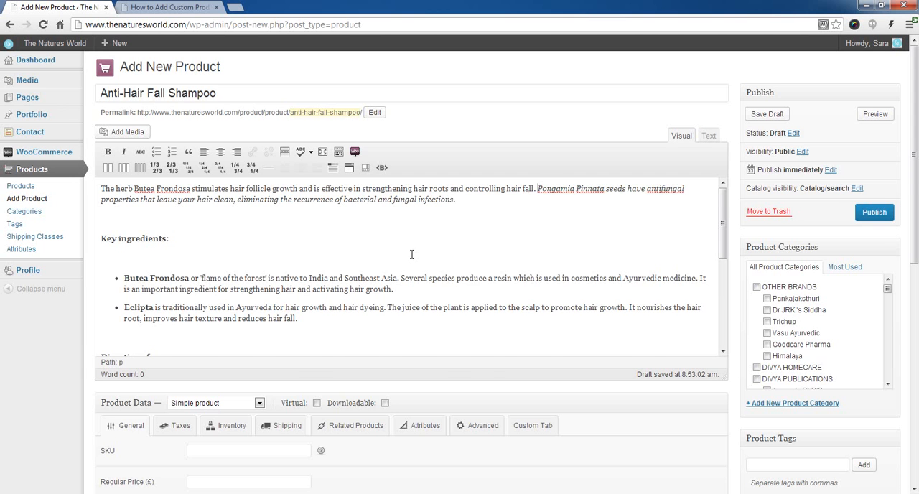
# Step: Paste the "What it does:" text into the product short description and remove the blank line below its heading
pyautogui.scroll(-8, 411, 254)
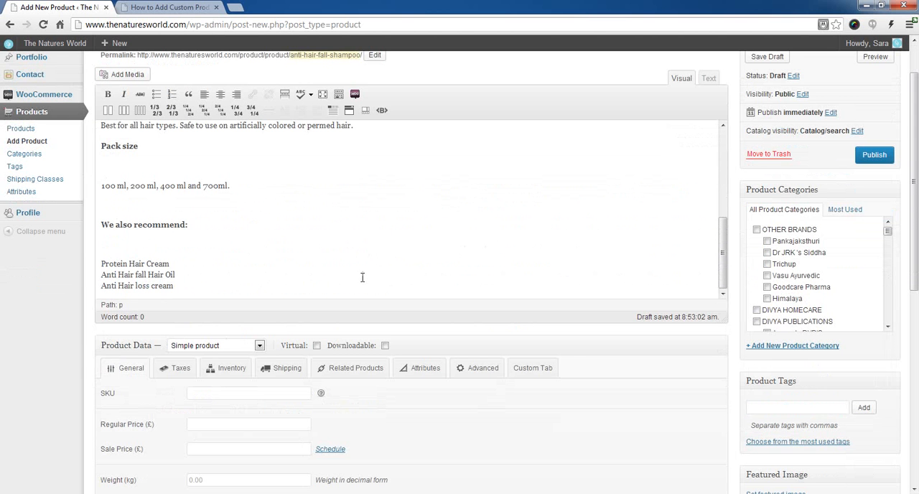
pyautogui.scroll(-6, 445, 395)
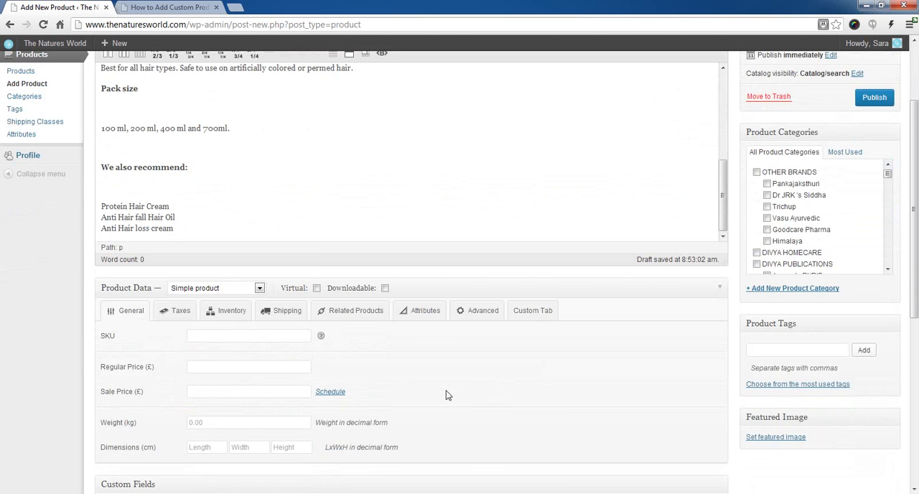
pyautogui.click(197, 391)
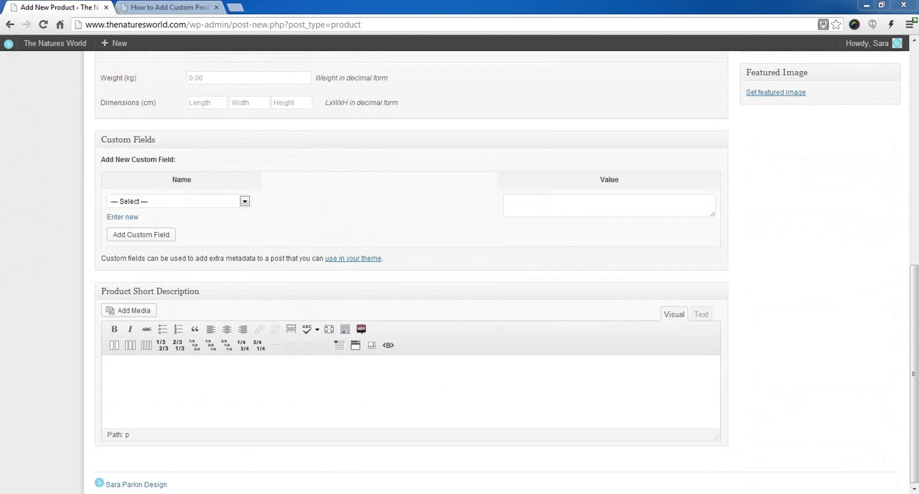
pyautogui.write("What it does:  Himalaya's Anti-Hair Fall Shampoo is a breakthrough 2-in-1 formula that nourishes hair roots and strengthens weakened hair. It also conditions and improves your hair texture to reduce hair fall due to breakage.")
pyautogui.click(199, 387)
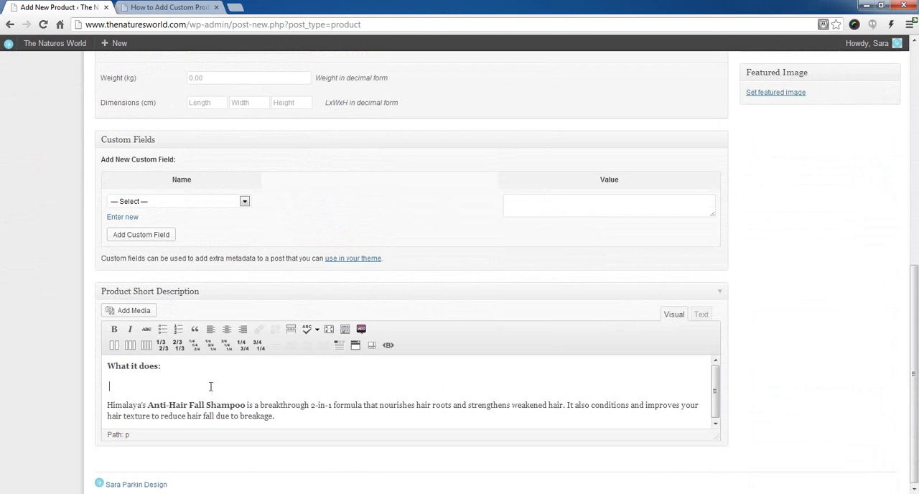
pyautogui.press('BackSpace')
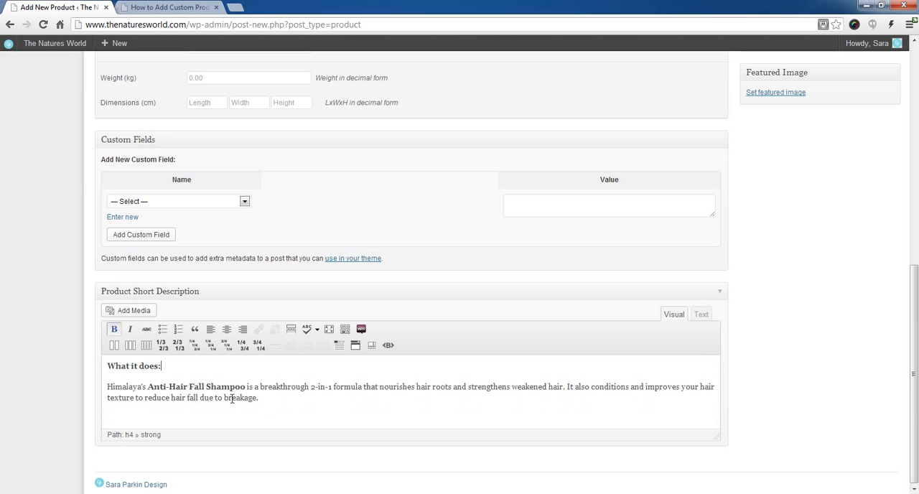
# Step: Remove the blank lines below the "We also recommend:" and "Pack size" headings in the main description
pyautogui.scroll(5, 231, 399)
pyautogui.click(160, 310)
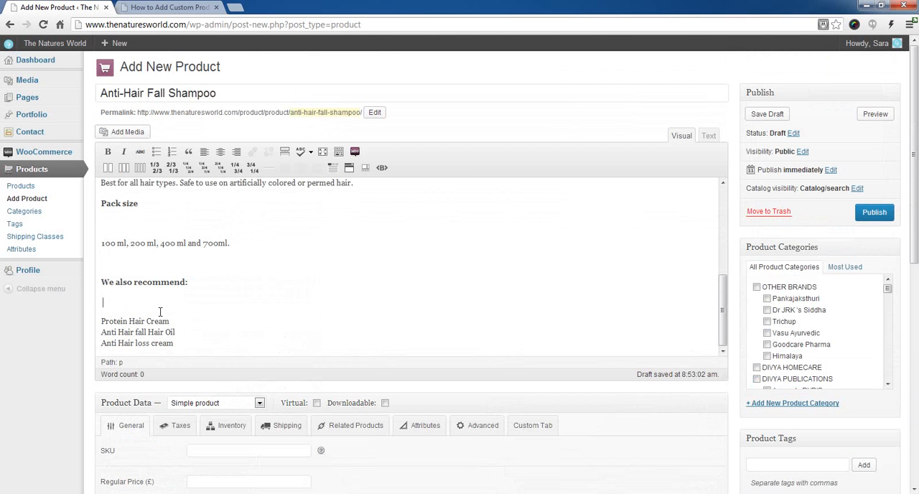
pyautogui.press('BackSpace')
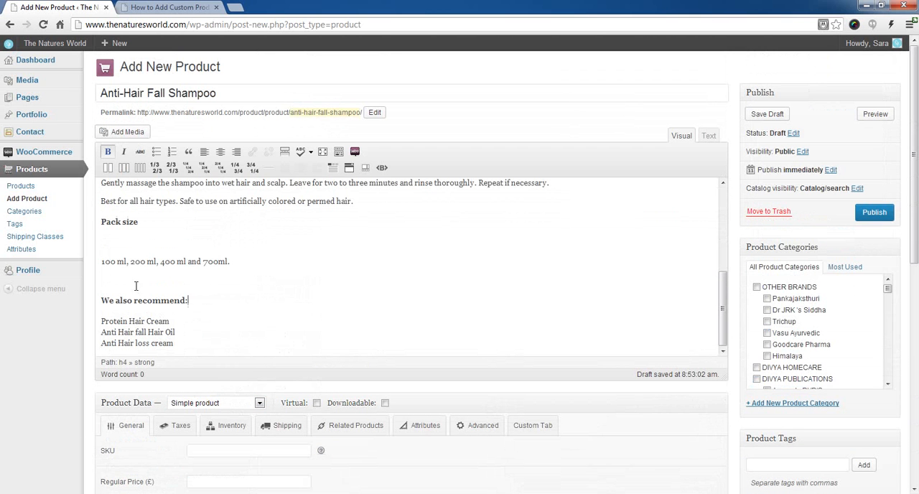
pyautogui.click(105, 243)
pyautogui.press('BackSpace')
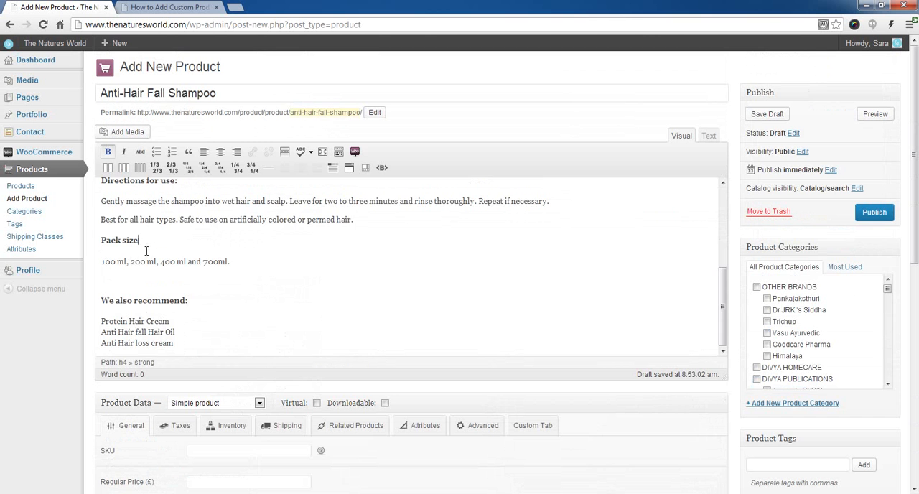
pyautogui.click(146, 250)
# Step: Remove the blank lines above "Directions for use:" and on both sides of the "Key ingredients:" heading in the main description
pyautogui.scroll(2, 163, 266)
pyautogui.click(111, 216)
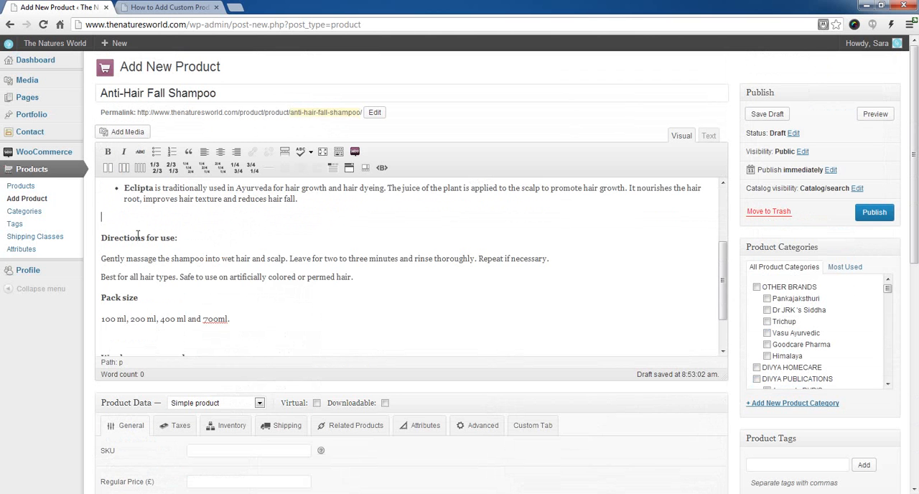
pyautogui.press('BackSpace')
pyautogui.scroll(4, 134, 235)
pyautogui.scroll(2, 134, 235)
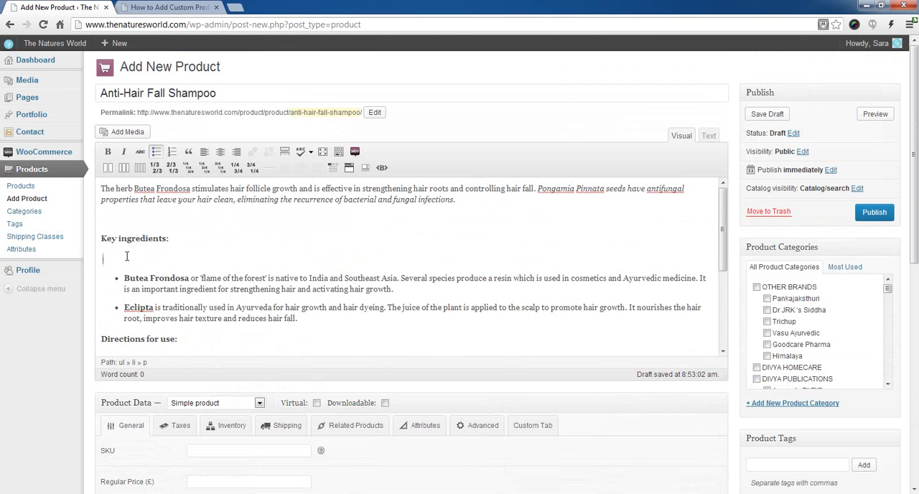
pyautogui.press('BackSpace')
pyautogui.click(113, 219)
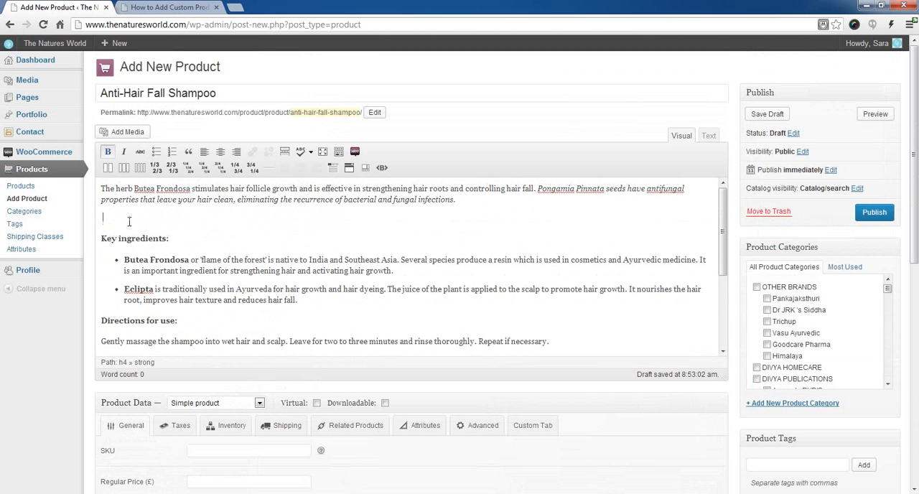
pyautogui.press('BackSpace')
pyautogui.click(560, 191)
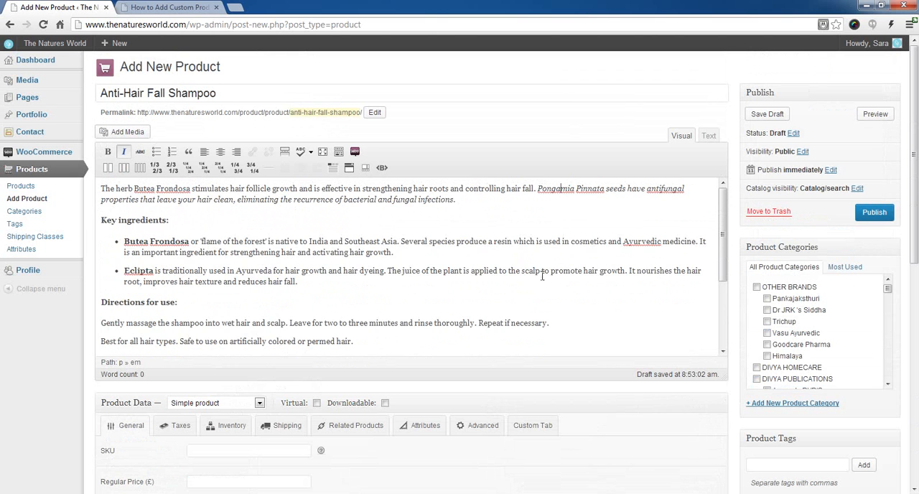
# Step: Remove the blank line above the "We also recommend:" heading in the main description
pyautogui.scroll(-4, 542, 275)
pyautogui.click(125, 290)
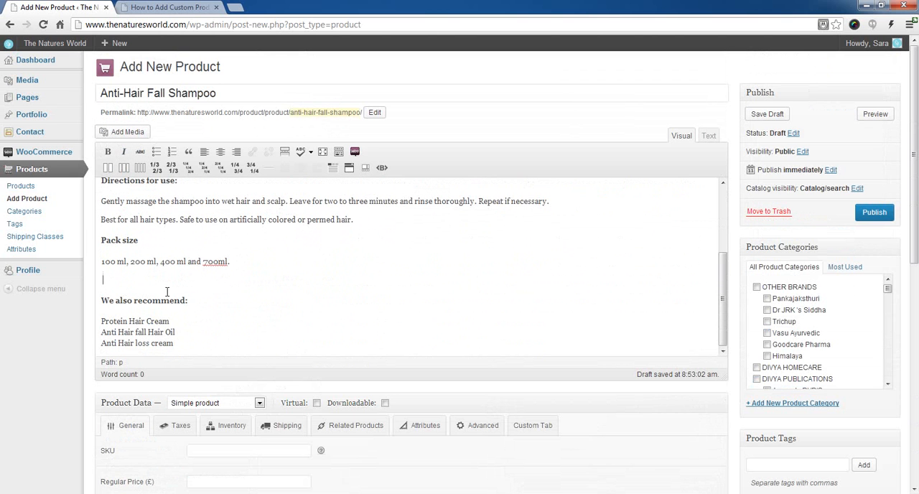
pyautogui.press('BackSpace')
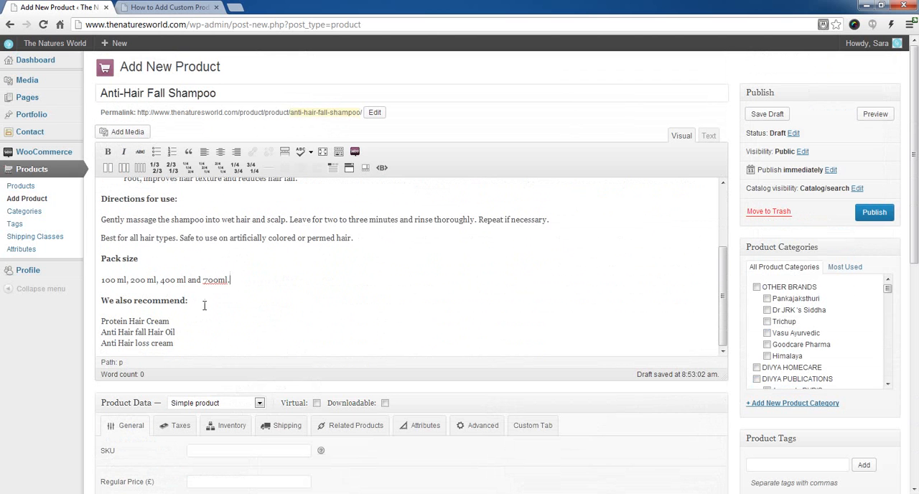
pyautogui.click(322, 305)
# Step: Review the product form from the product name and main description down to the product data and short description
pyautogui.scroll(-3, 361, 327)
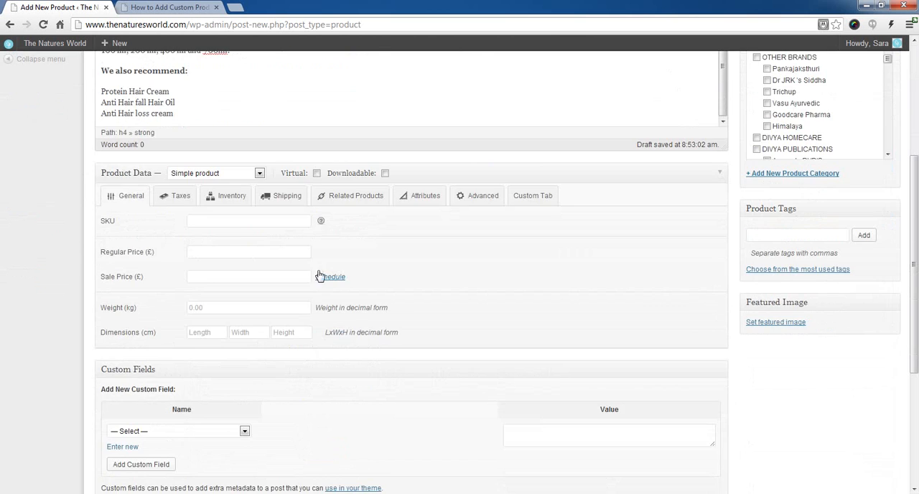
pyautogui.scroll(6, 320, 276)
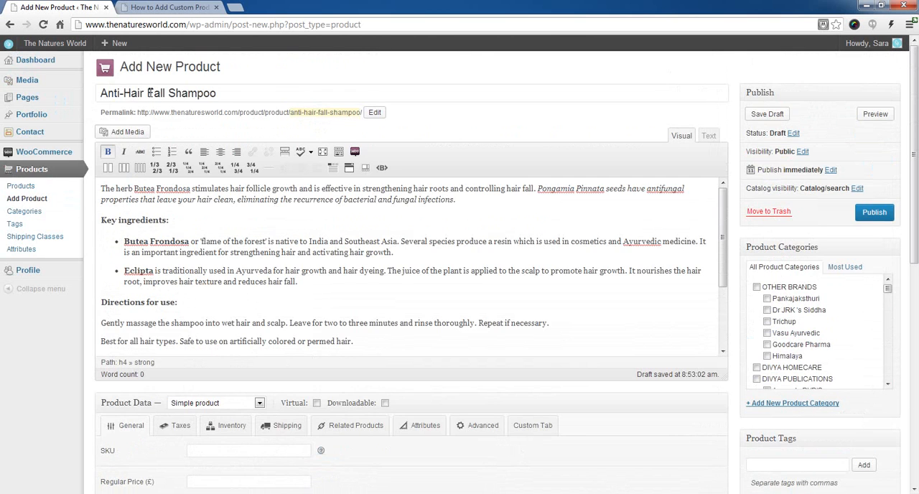
pyautogui.scroll(-5, 253, 294)
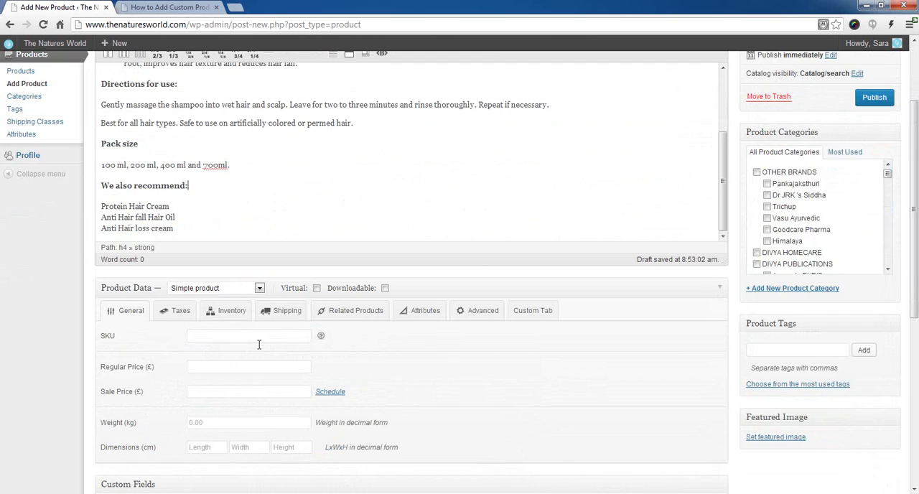
pyautogui.scroll(-3, 259, 344)
pyautogui.scroll(-2, 299, 332)
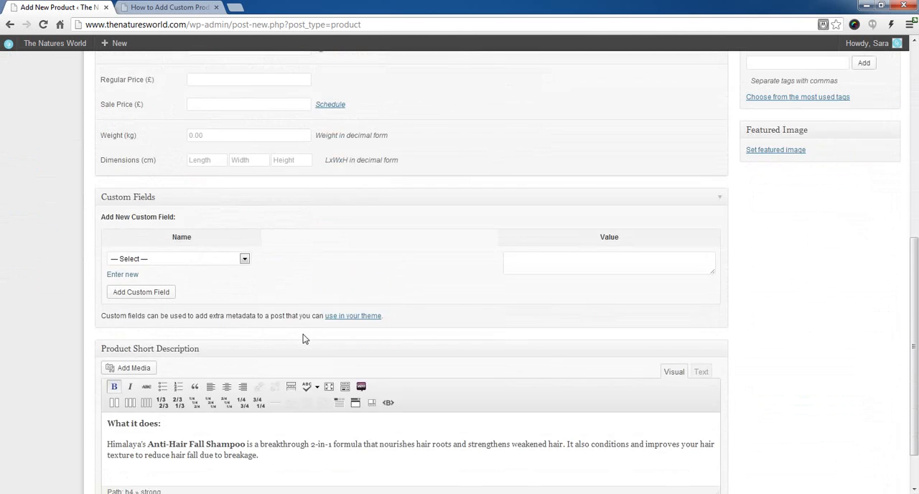
pyautogui.scroll(-2, 302, 339)
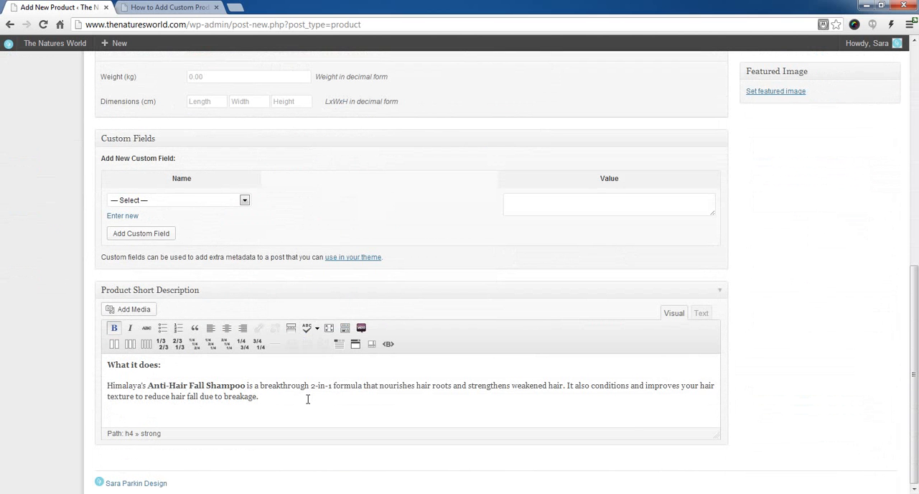
pyautogui.scroll(5, 307, 399)
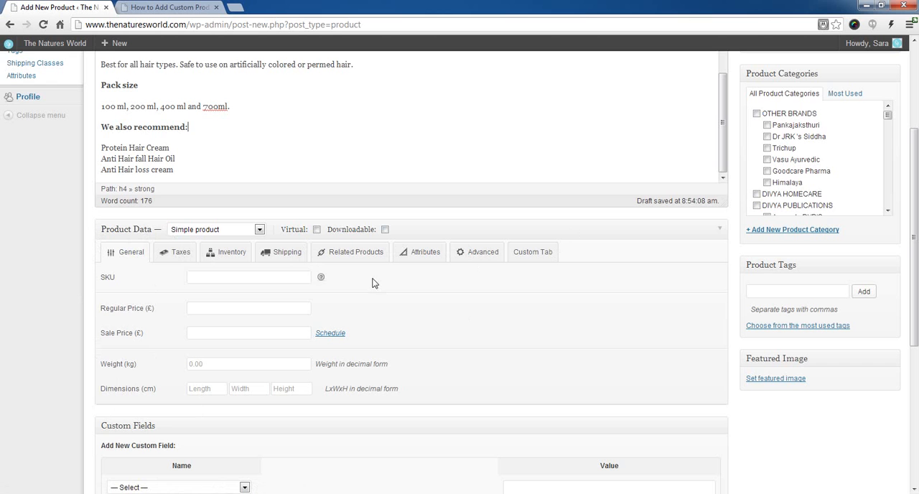
# Step: Set the product's SKU to 12345 and its regular price to 3.99 in the general product data
pyautogui.click(257, 277)
pyautogui.write('12345')
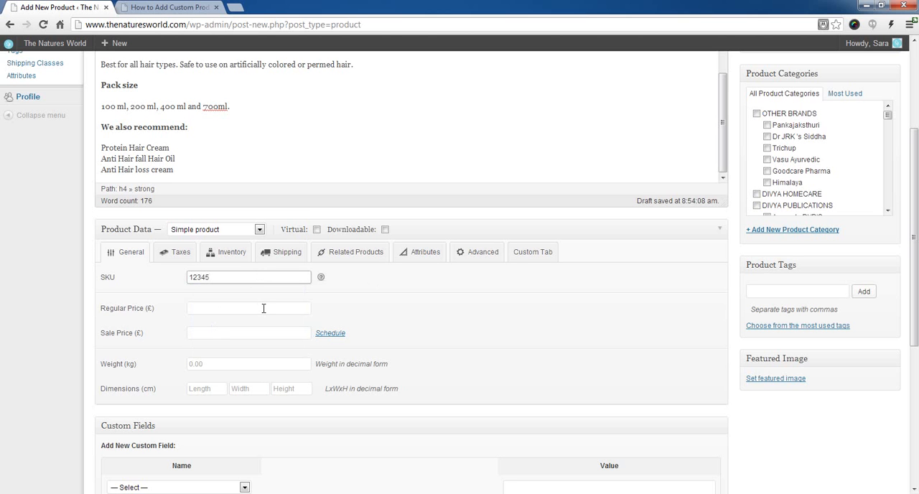
pyautogui.click(264, 308)
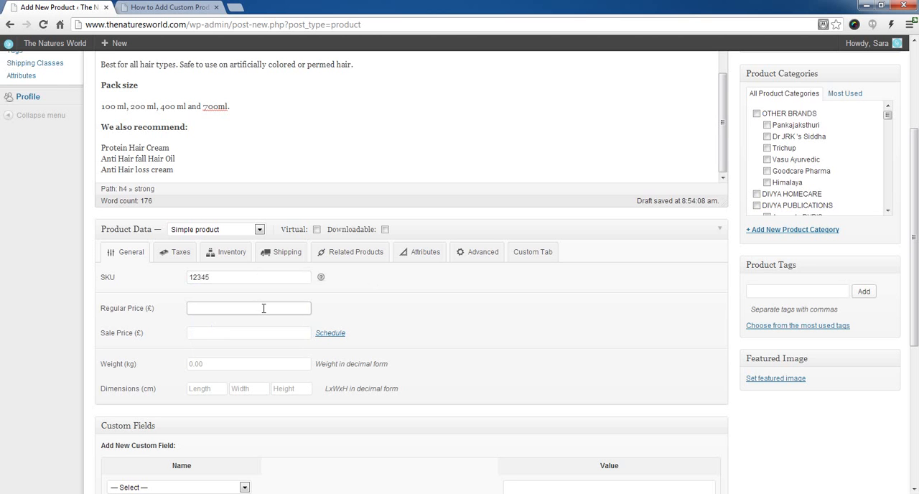
pyautogui.write('3.99')
pyautogui.click(273, 331)
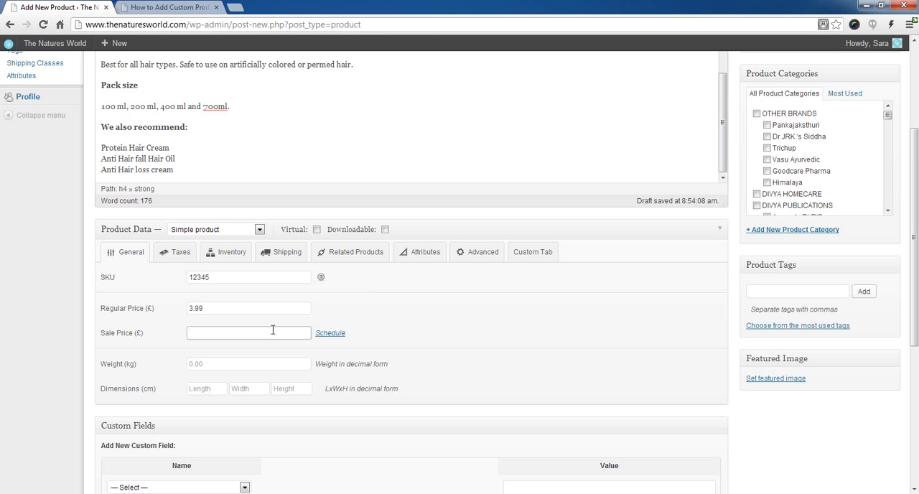
pyautogui.click(259, 365)
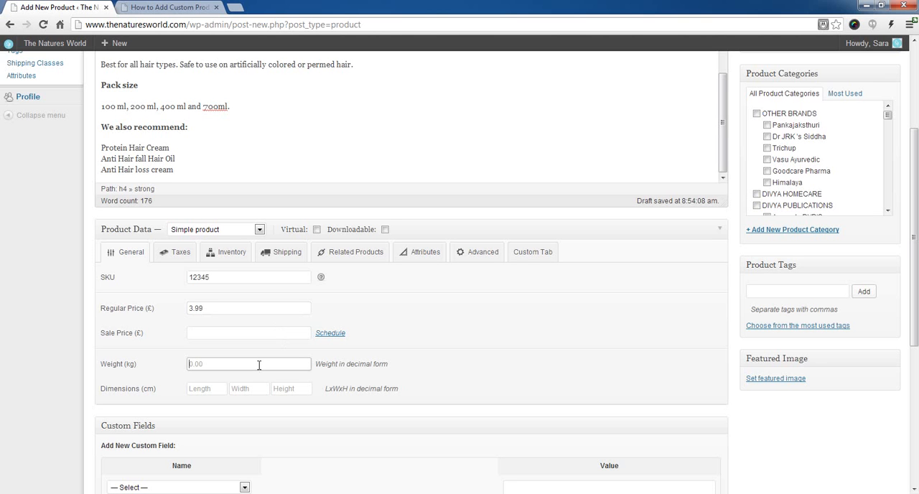
pyautogui.scroll(-1, 257, 365)
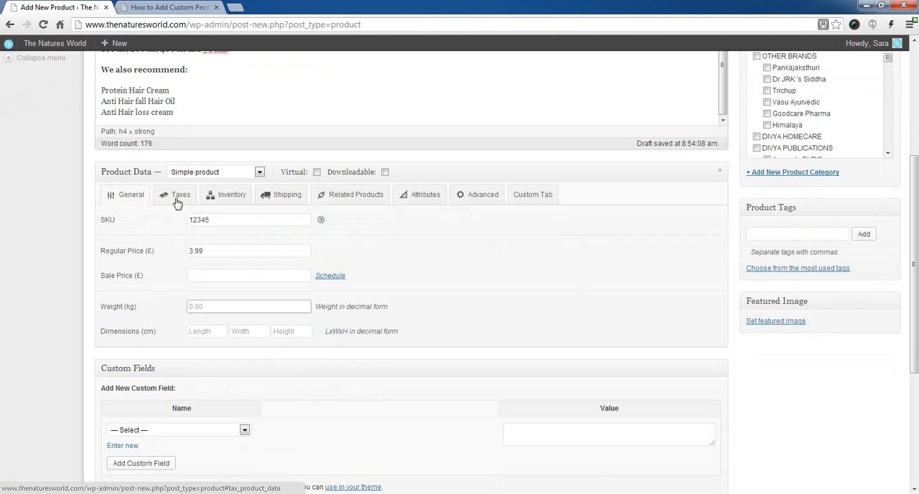
# Step: Enable stock management for the product and set the stock quantity to 10
pyautogui.click(230, 200)
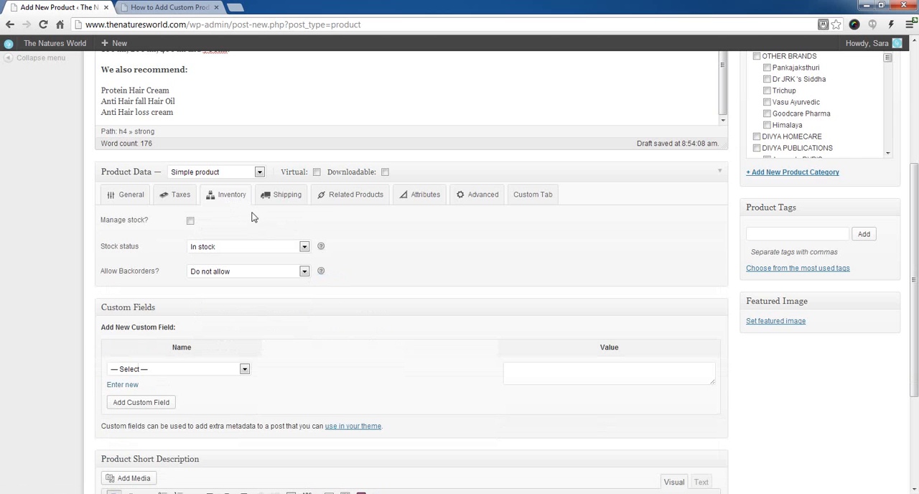
pyautogui.click(190, 221)
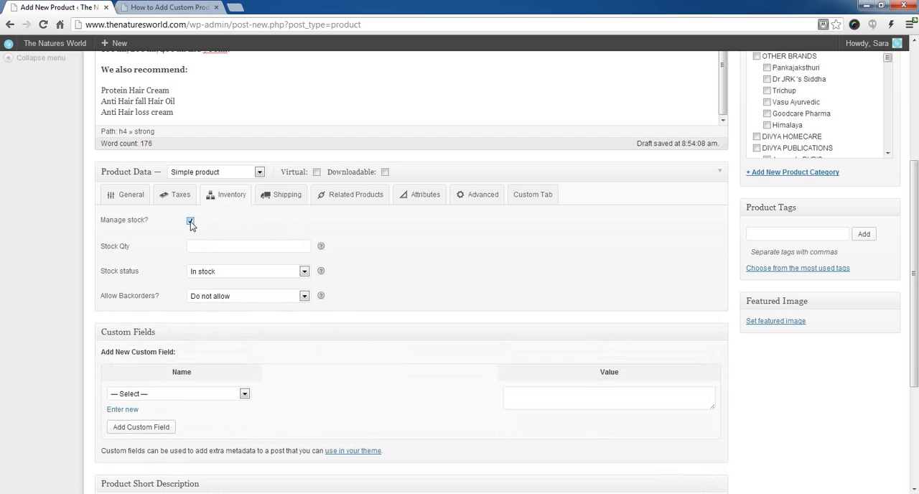
pyautogui.click(251, 246)
pyautogui.write('10')
# Step: Check the product's shipping class setting and the SkyVerge article on adding custom product tabs to WooCommerce
pyautogui.click(290, 198)
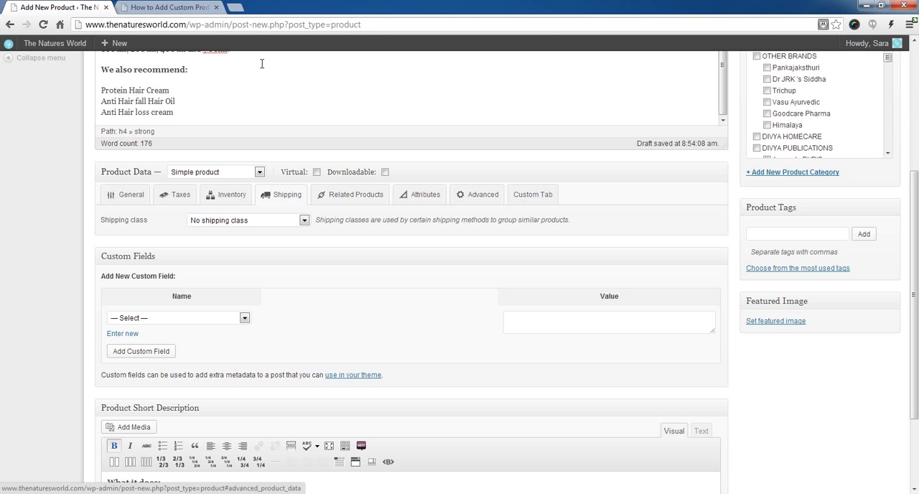
pyautogui.click(177, 9)
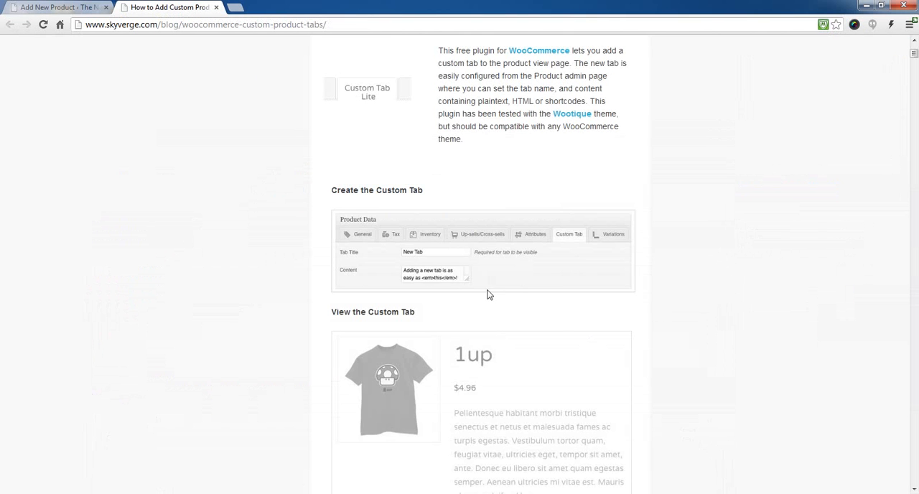
pyautogui.scroll(3, 524, 305)
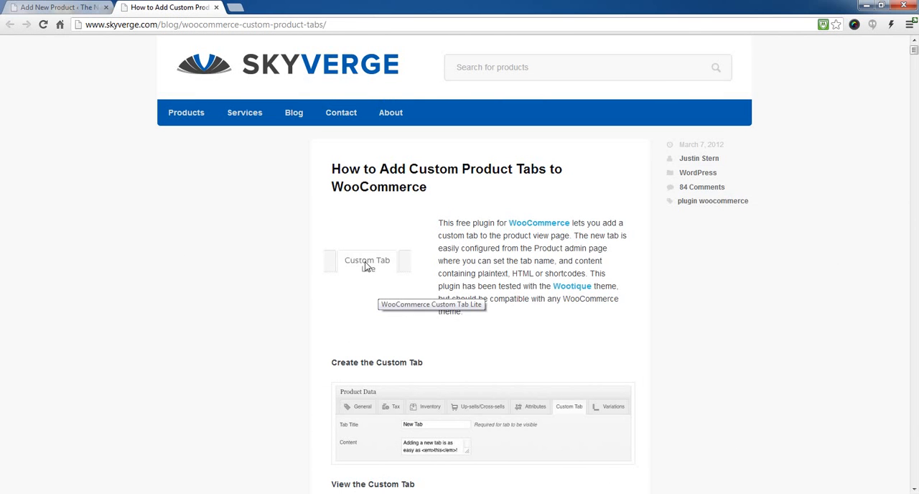
pyautogui.click(65, 7)
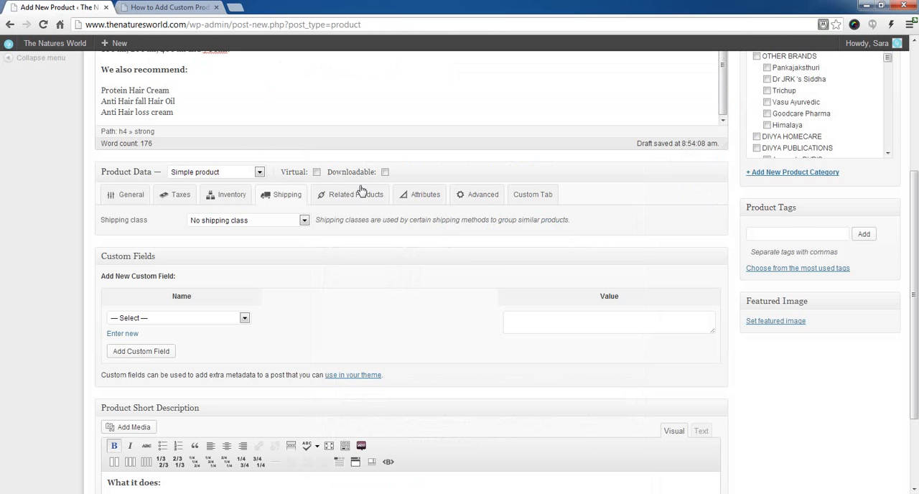
# Step: Title the product's custom tab "Ingredients" and paste the copied Lorem ipsum text as its content
pyautogui.click(534, 198)
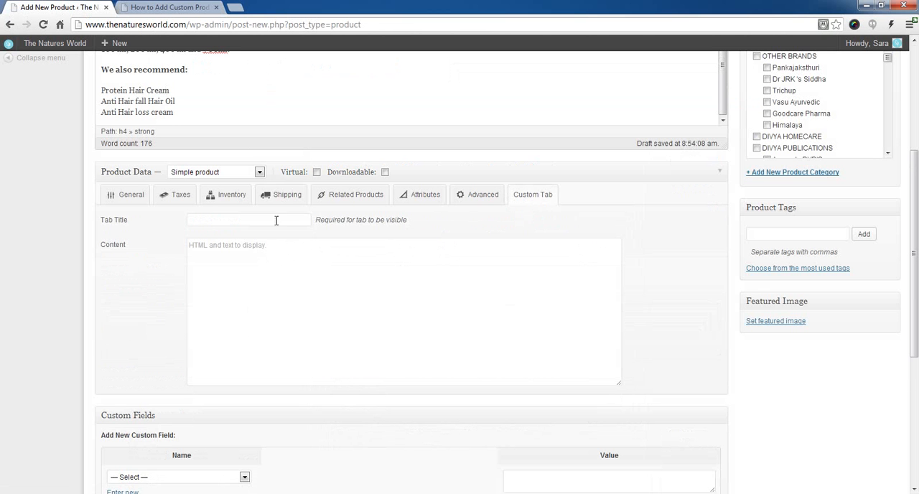
pyautogui.click(279, 219)
pyautogui.write('Ingredients')
pyautogui.click(276, 286)
pyautogui.click(337, 278)
pyautogui.write('Lorem ipsum dolor sit amet, consectetur adipiscing elit. Mauris malesuada viverra consectetur. Proin interdum tellus at semper ultrices. Praesent nulla augue, blandit quis venenatis vel, bibendum eu nisl. Vivamus sit amet nulla augue. Vestibulum quis felis lacus. Sed porta tincidunt dictum. Integer placerat commodo mauris, vitae consectetur turpis tincidunt eu. Donec vel massa ut ante vehicula aliquam.')
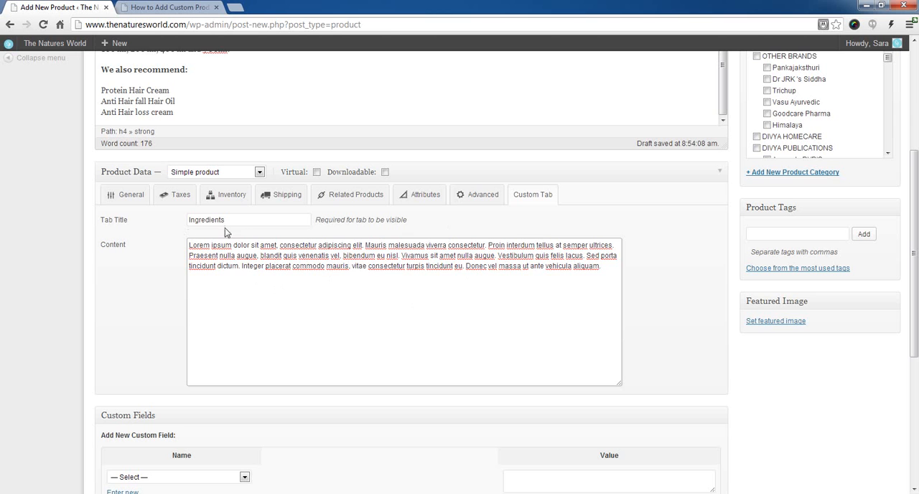
# Step: Look again at the SkyVerge custom tabs article and examine the product types available in the product data
pyautogui.click(152, 7)
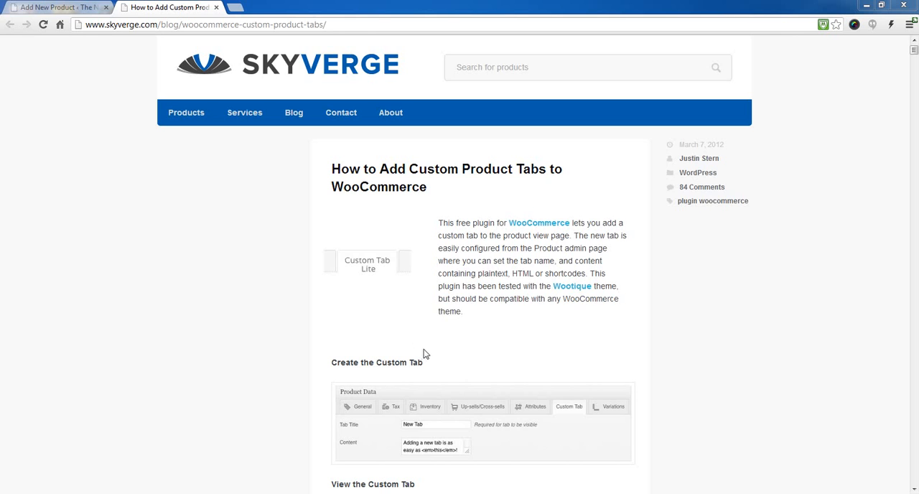
pyautogui.click(54, 7)
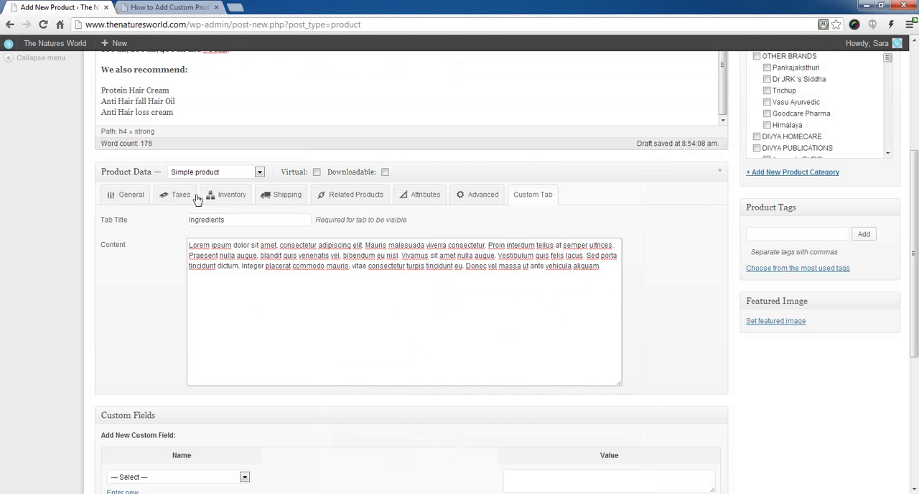
pyautogui.click(260, 174)
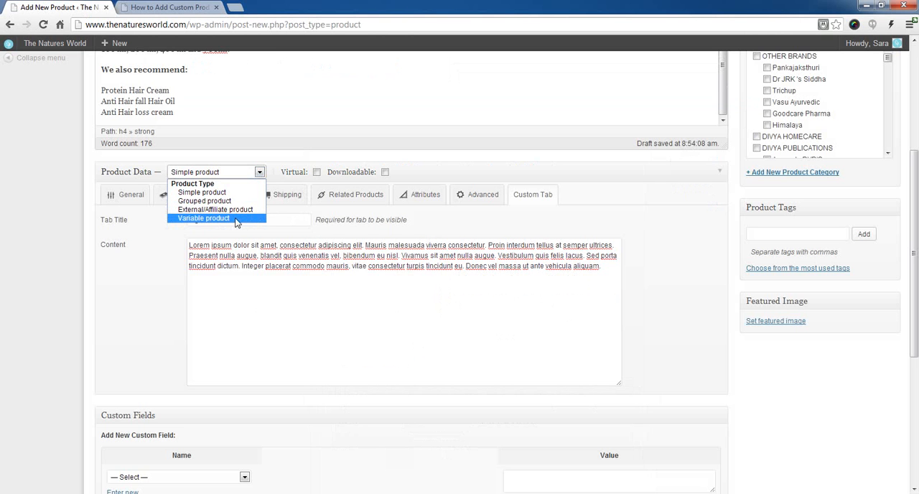
pyautogui.click(260, 175)
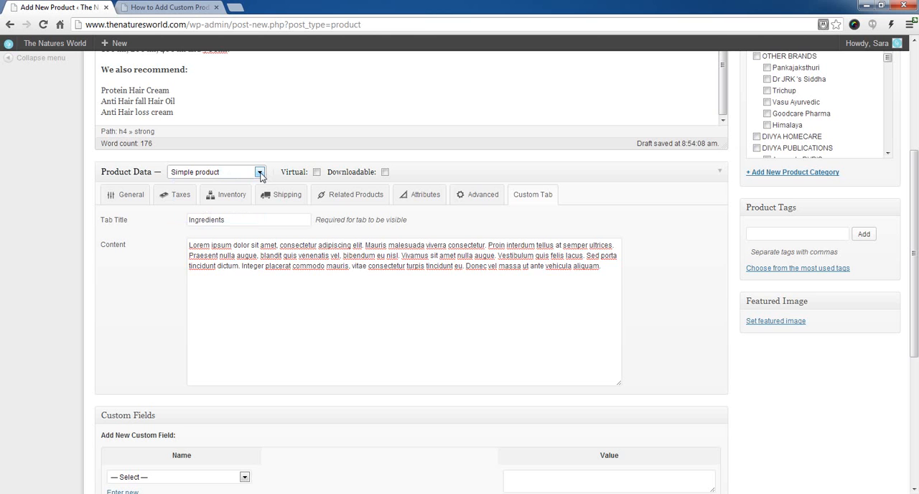
pyautogui.click(261, 176)
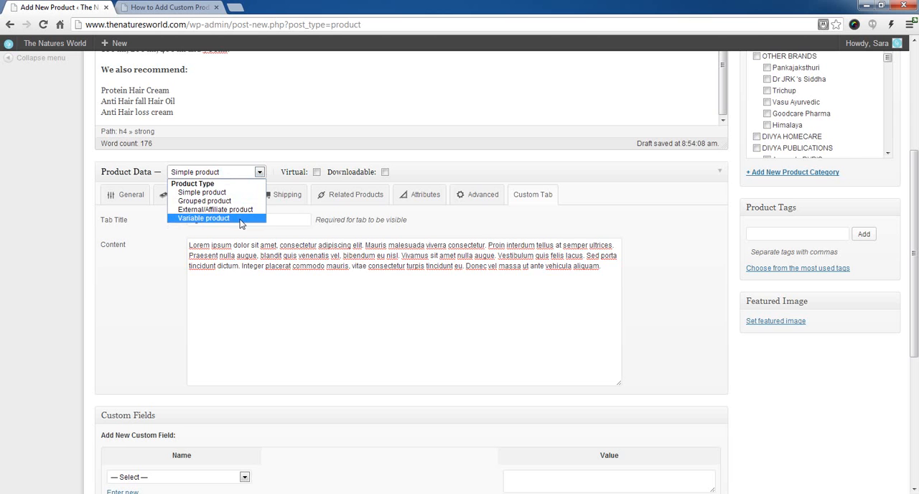
pyautogui.click(480, 222)
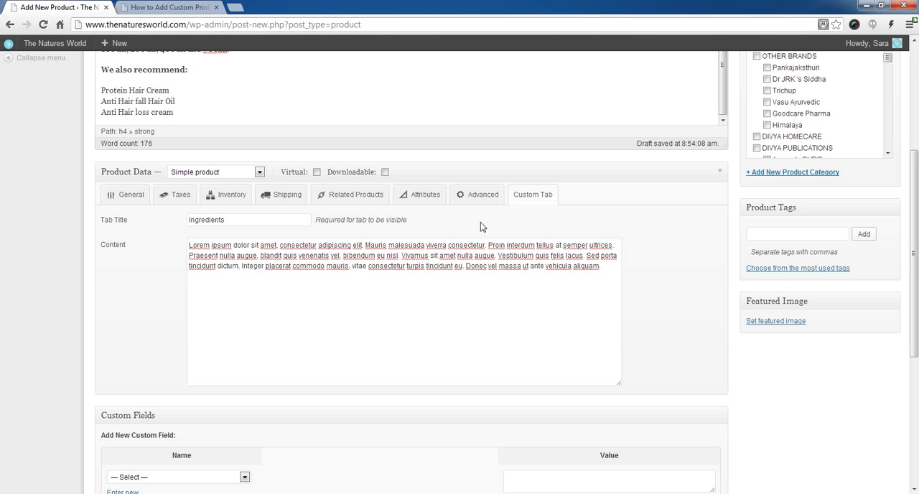
pyautogui.click(259, 173)
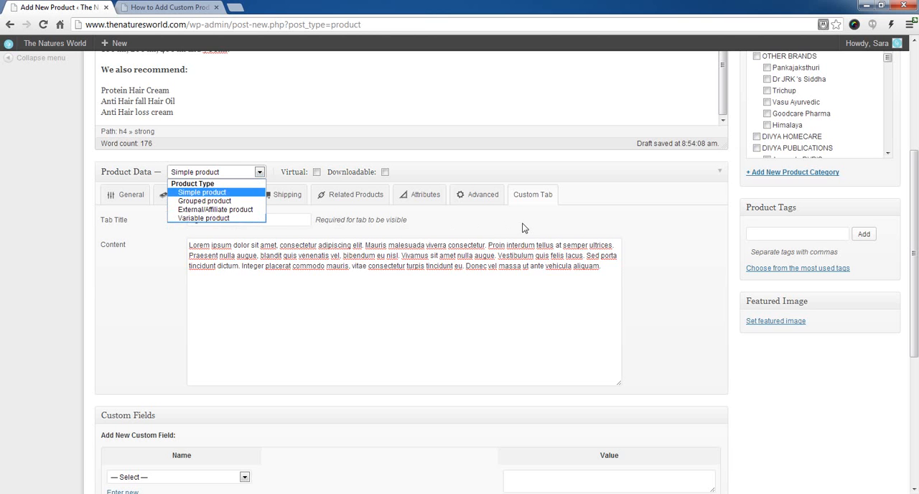
pyautogui.click(485, 231)
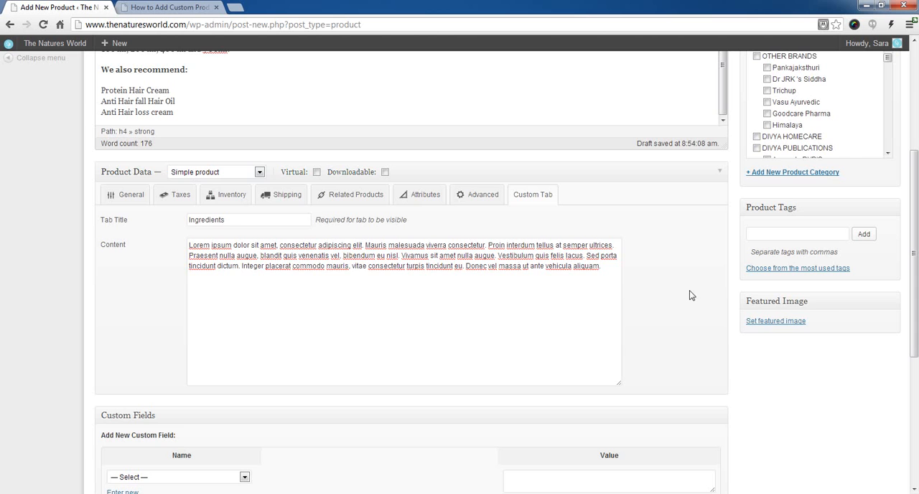
# Step: Assign the product to the OTHER BRANDS category and its Himalaya subcategory
pyautogui.scroll(3, 660, 326)
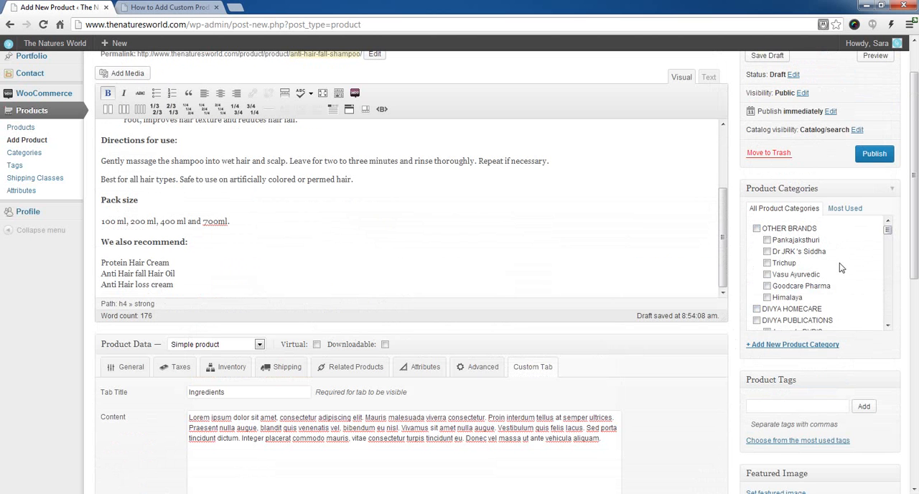
pyautogui.click(778, 347)
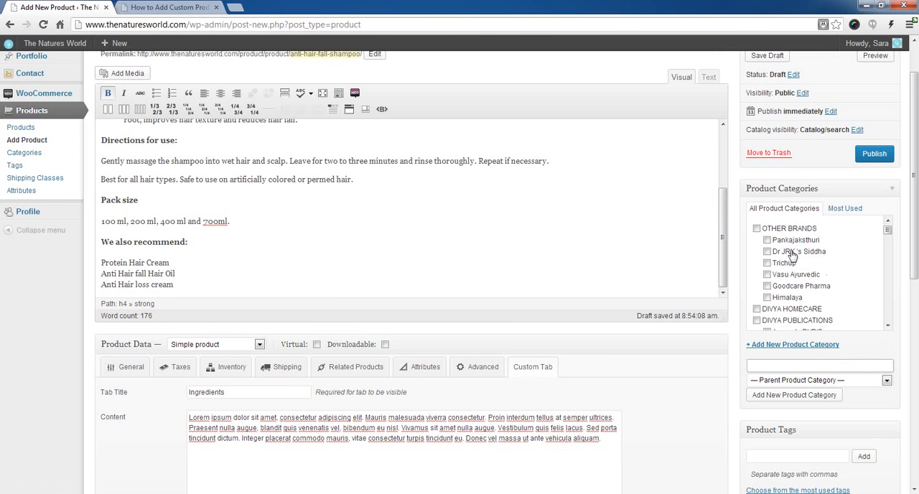
pyautogui.click(766, 297)
pyautogui.click(756, 229)
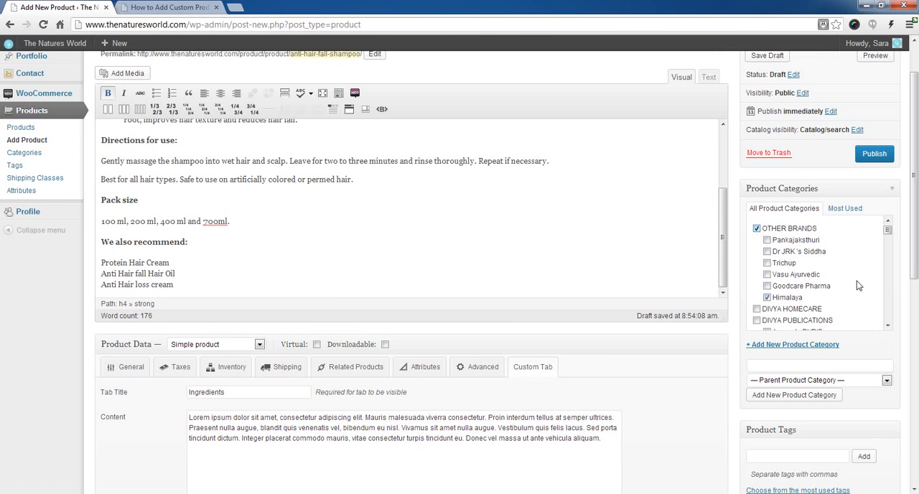
# Step: Add the product to the Shampoo's subcategory under DIVYA SKIN & HAIRCARE
pyautogui.click(888, 326)
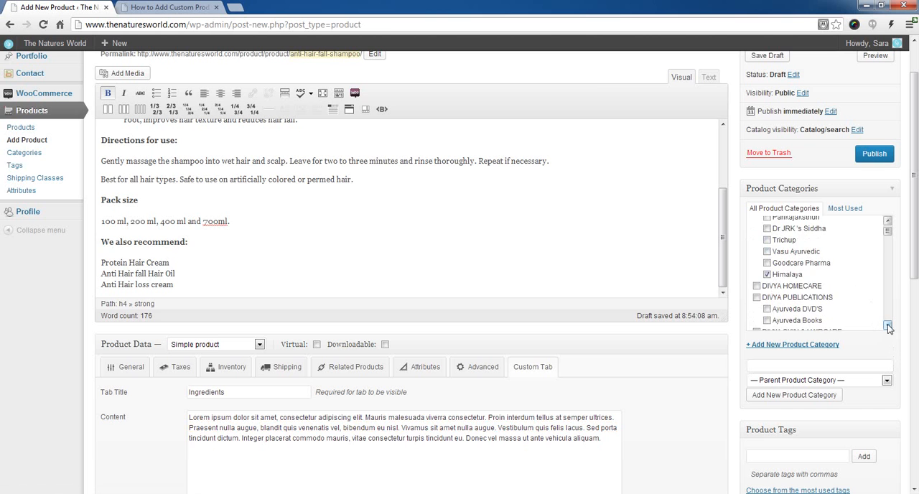
pyautogui.click(888, 326)
pyautogui.click(888, 326)
pyautogui.click(888, 325)
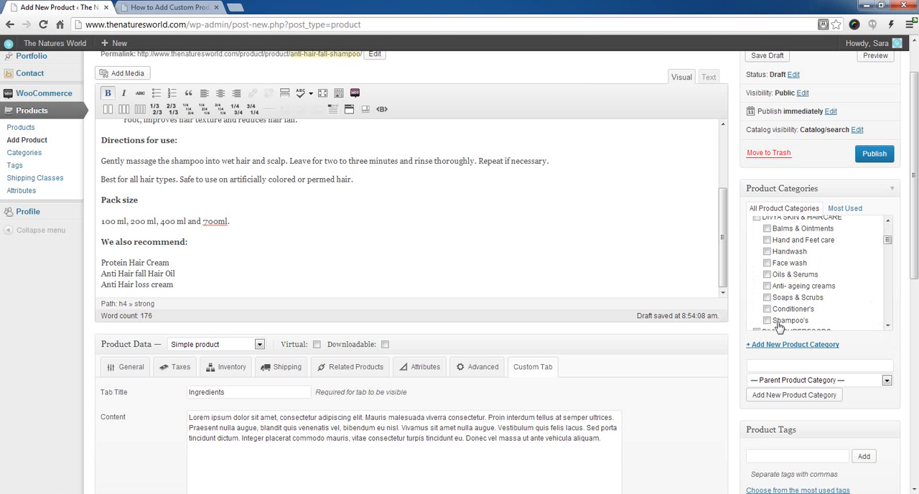
pyautogui.click(767, 320)
# Step: Add the product to the Hair Care subcategory under HEALTH CONCERN
pyautogui.click(888, 325)
pyautogui.click(887, 326)
pyautogui.click(887, 326)
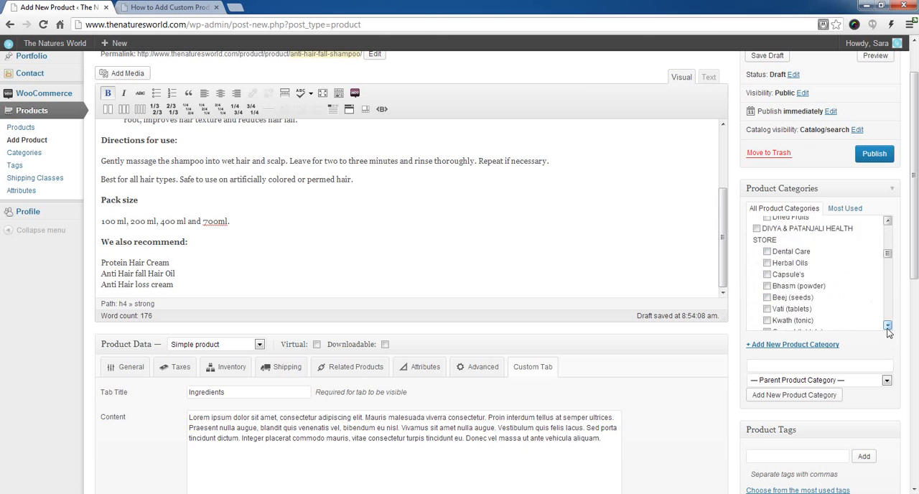
pyautogui.click(887, 326)
pyautogui.click(888, 325)
pyautogui.click(888, 326)
pyautogui.click(888, 325)
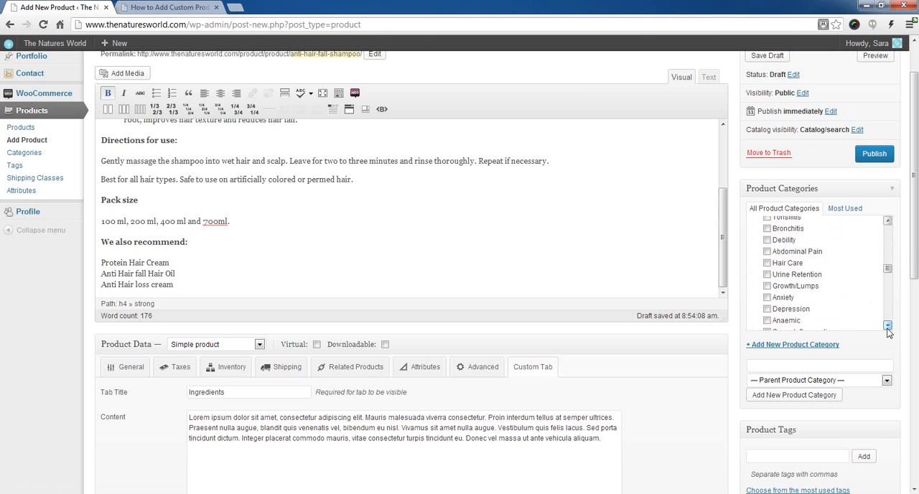
pyautogui.click(766, 263)
# Step: Add the product to the Hair Loss subcategory under HEALTH CONCERN
pyautogui.click(888, 326)
pyautogui.click(888, 326)
pyautogui.click(888, 326)
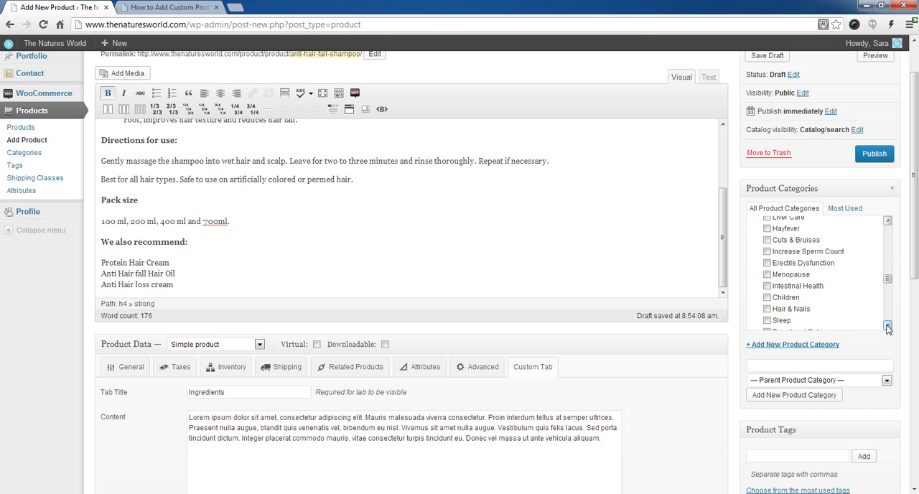
pyautogui.click(887, 221)
pyautogui.click(887, 221)
pyautogui.click(887, 221)
pyautogui.click(887, 221)
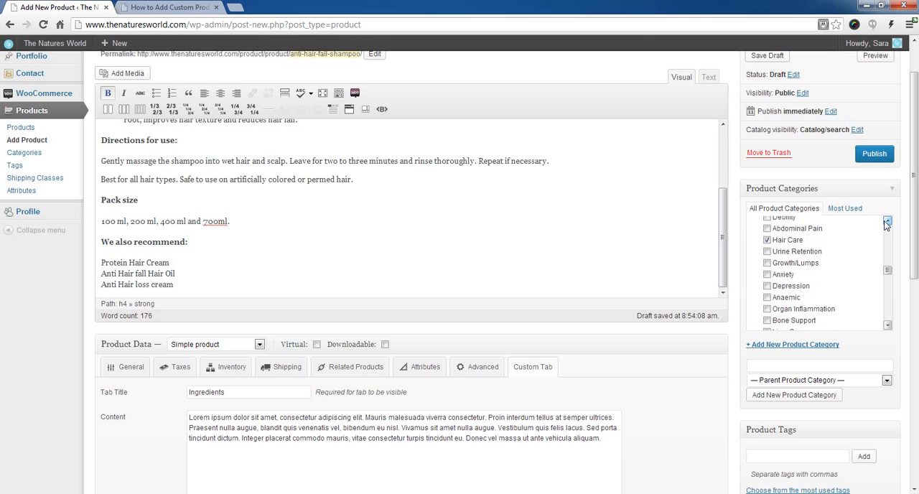
pyautogui.click(887, 221)
pyautogui.click(887, 221)
pyautogui.click(887, 221)
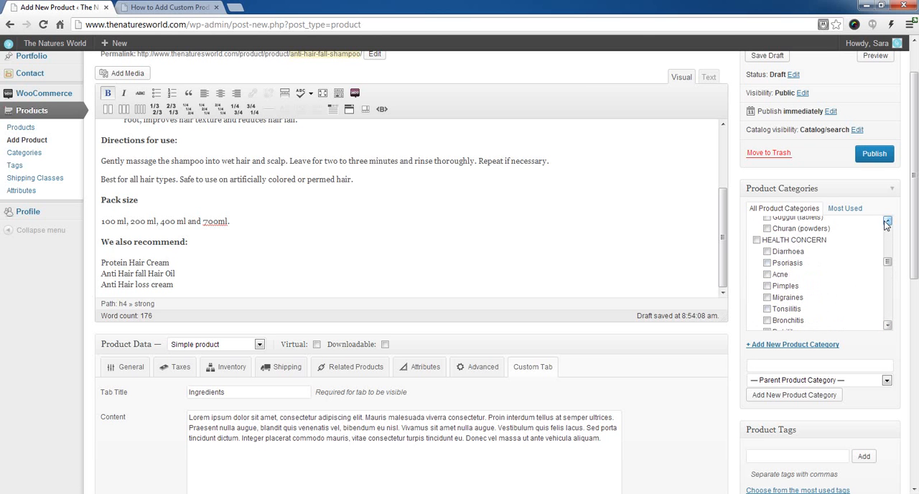
pyautogui.click(888, 326)
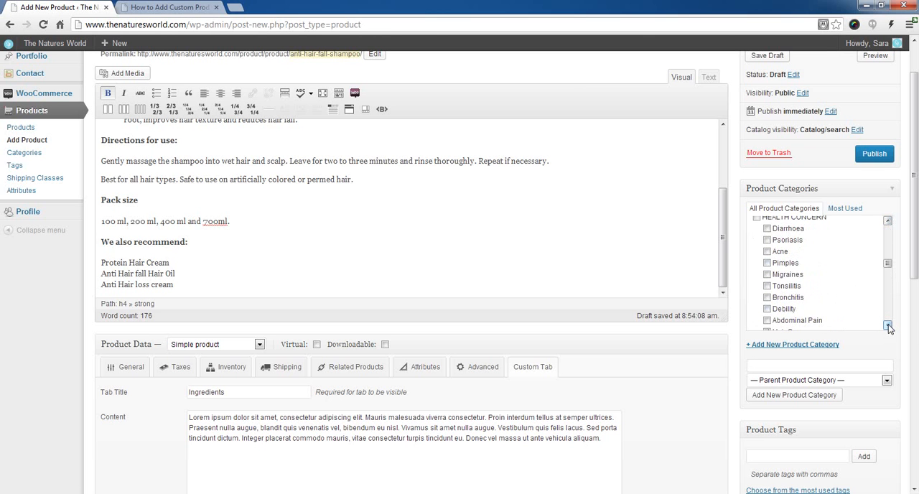
pyautogui.click(888, 326)
pyautogui.click(888, 326)
pyautogui.click(887, 326)
pyautogui.click(887, 326)
pyautogui.click(888, 326)
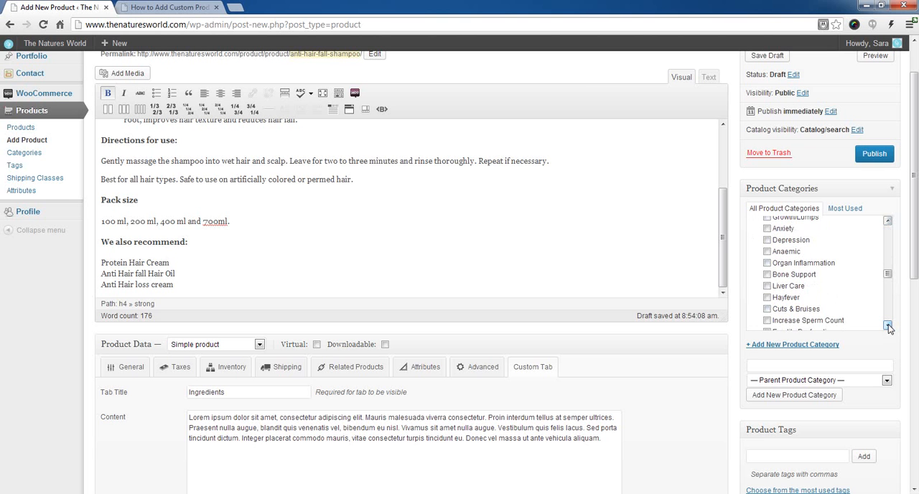
pyautogui.click(888, 326)
pyautogui.click(888, 326)
pyautogui.click(888, 326)
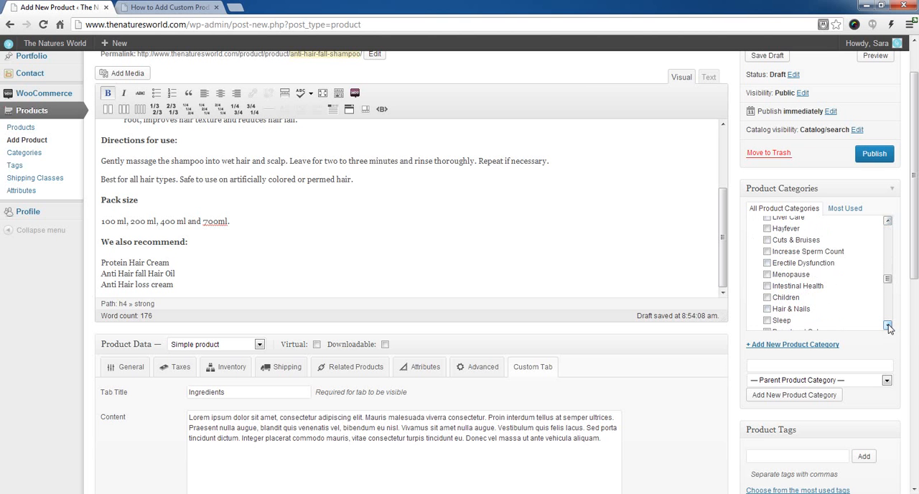
pyautogui.click(888, 326)
pyautogui.click(888, 326)
pyautogui.click(888, 326)
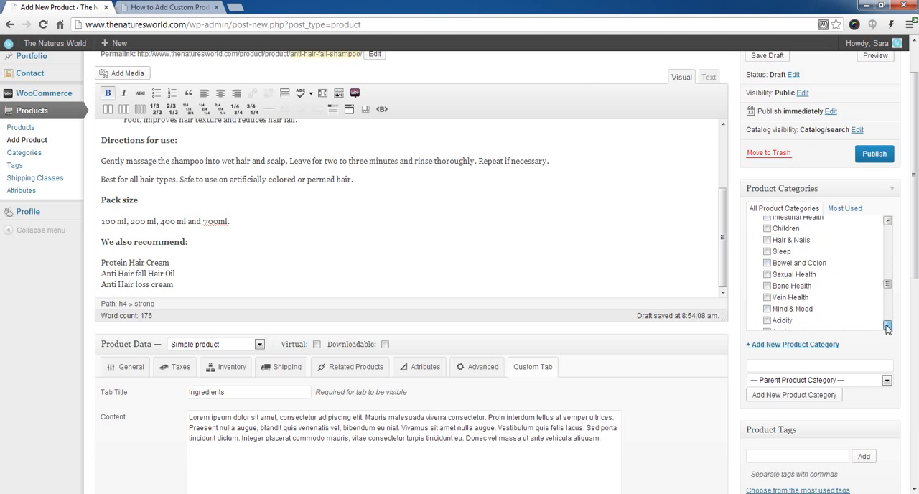
pyautogui.click(888, 326)
pyautogui.click(888, 325)
pyautogui.click(888, 326)
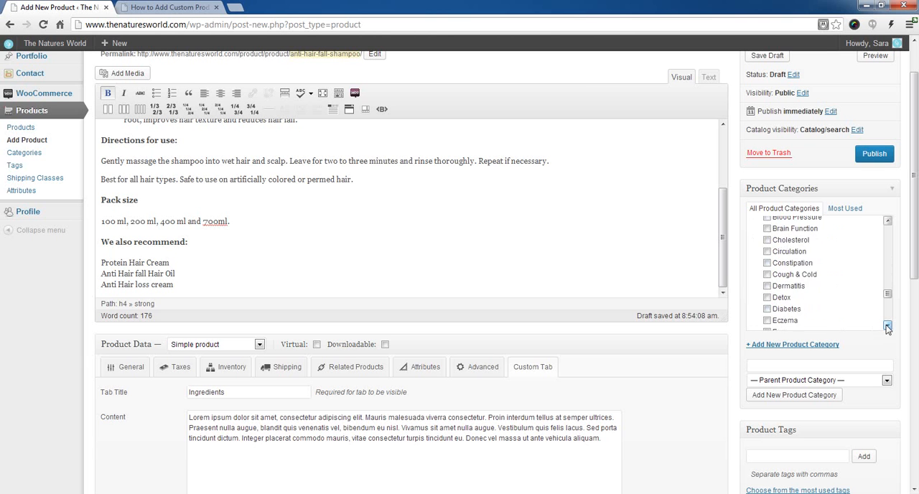
pyautogui.click(888, 326)
pyautogui.click(887, 326)
pyautogui.click(887, 326)
pyautogui.click(888, 326)
pyautogui.click(888, 326)
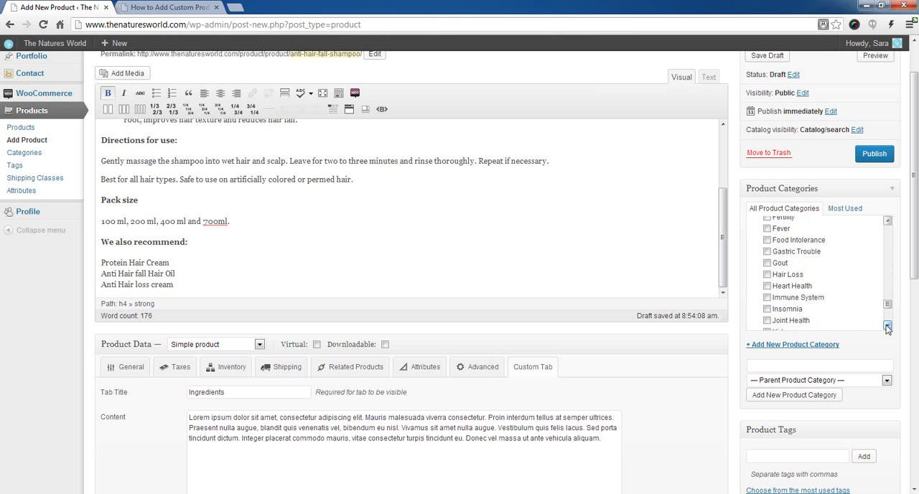
pyautogui.click(766, 274)
# Step: Check the remaining HEALTH CONCERN subcategories and look over the rest of the product form
pyautogui.scroll(5, 357, 266)
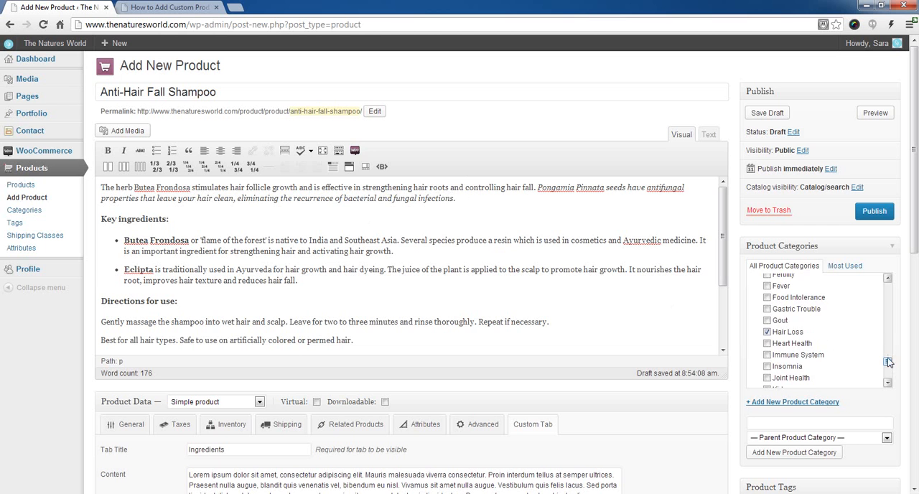
pyautogui.moveTo(888, 361)
pyautogui.mouseDown()
pyautogui.moveTo(888, 313)
pyautogui.moveTo(889, 379)
pyautogui.mouseUp()
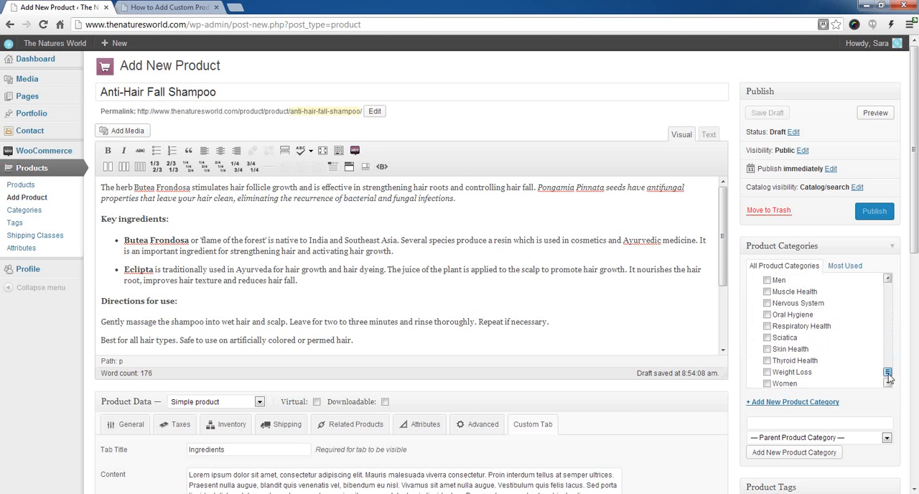
pyautogui.scroll(-4, 628, 403)
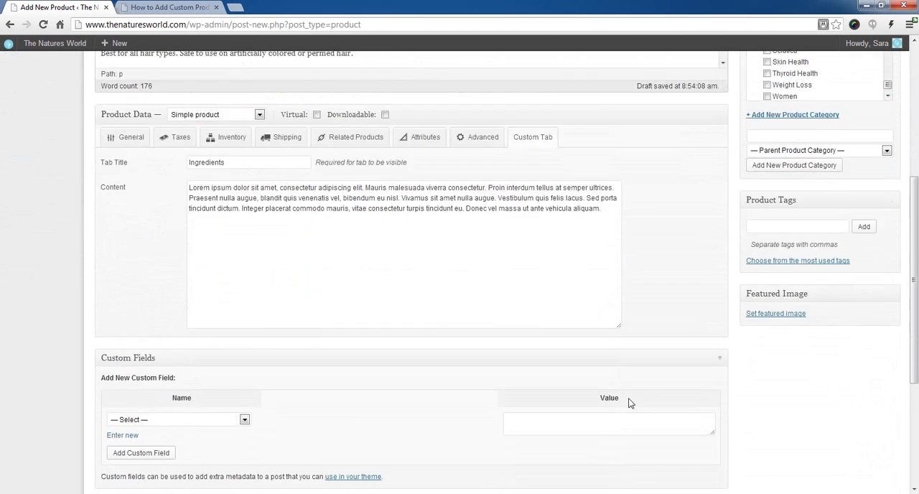
pyautogui.scroll(-2, 628, 403)
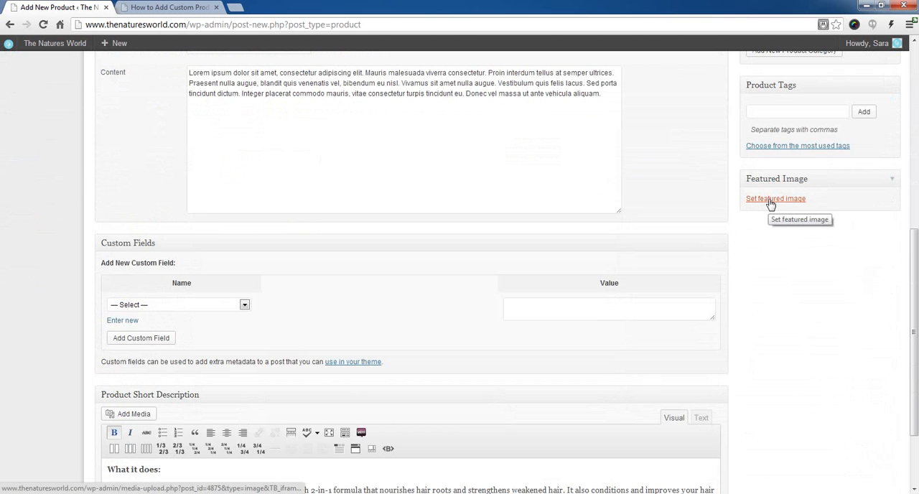
pyautogui.scroll(3, 591, 366)
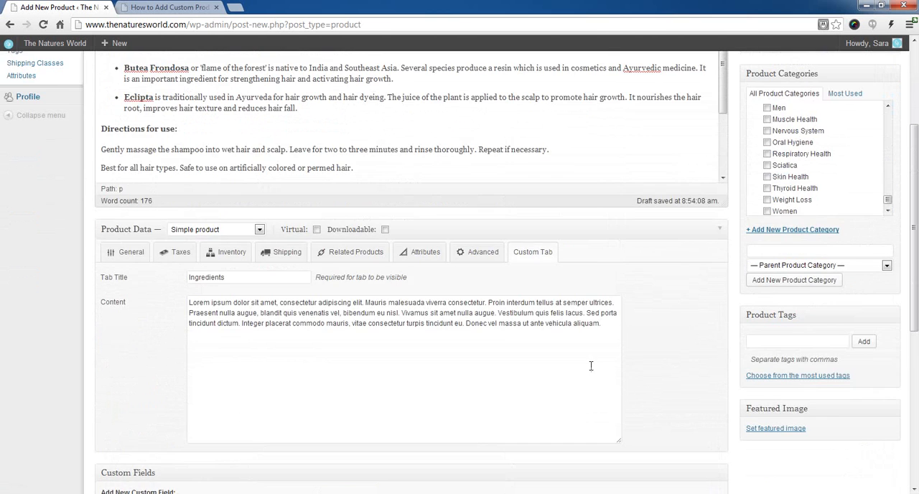
pyautogui.scroll(2, 461, 295)
pyautogui.click(410, 292)
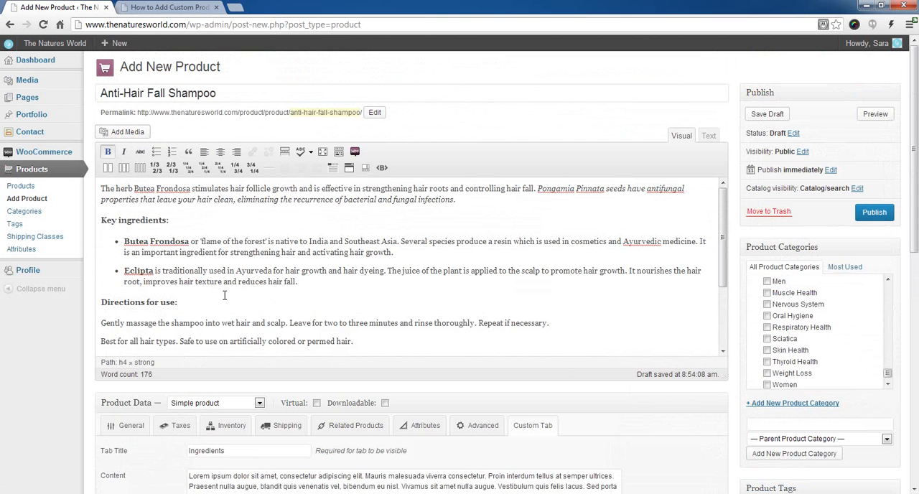
# Step: Upload the Anti-Hair Fall Shampoo image from the Himalaya web folder and set it as the product's featured image
pyautogui.scroll(-4, 834, 416)
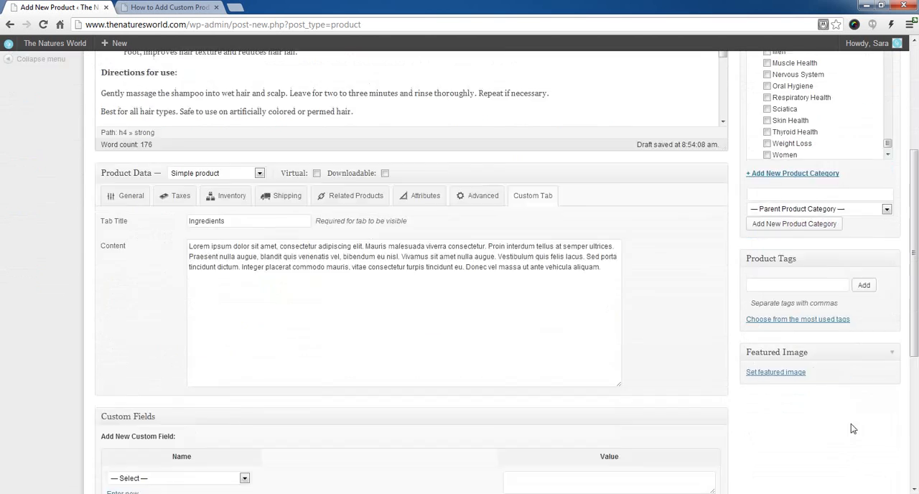
pyautogui.click(759, 316)
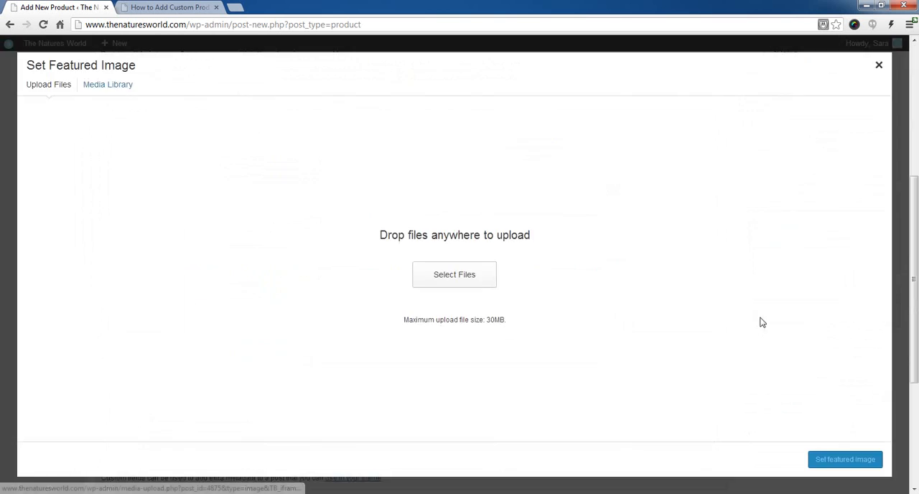
pyautogui.click(470, 278)
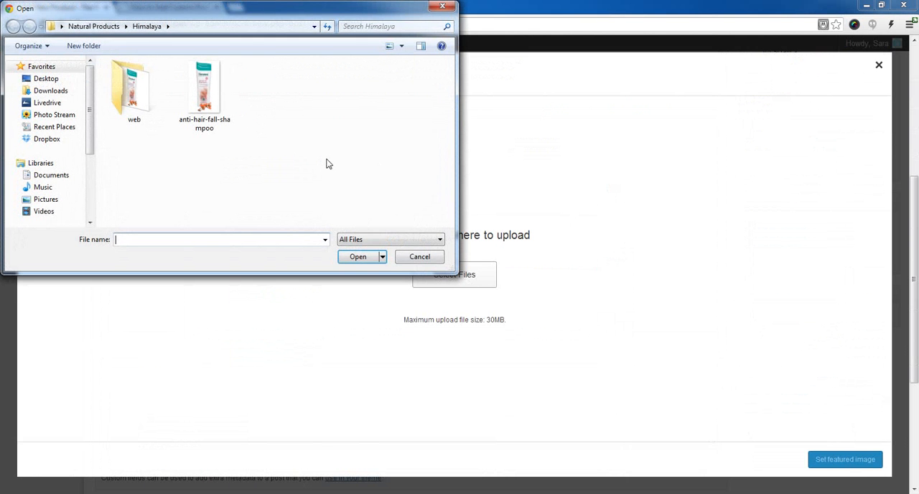
pyautogui.click(122, 91)
pyautogui.doubleClick(123, 91)
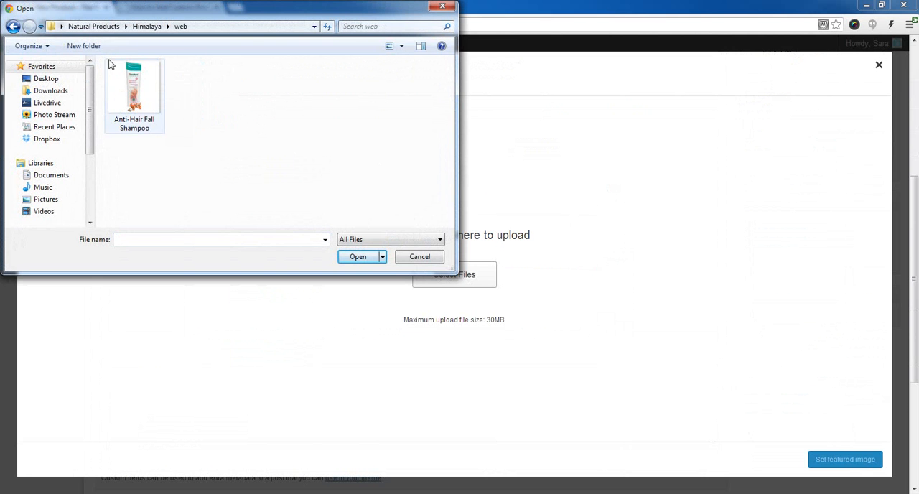
pyautogui.click(138, 90)
pyautogui.click(358, 257)
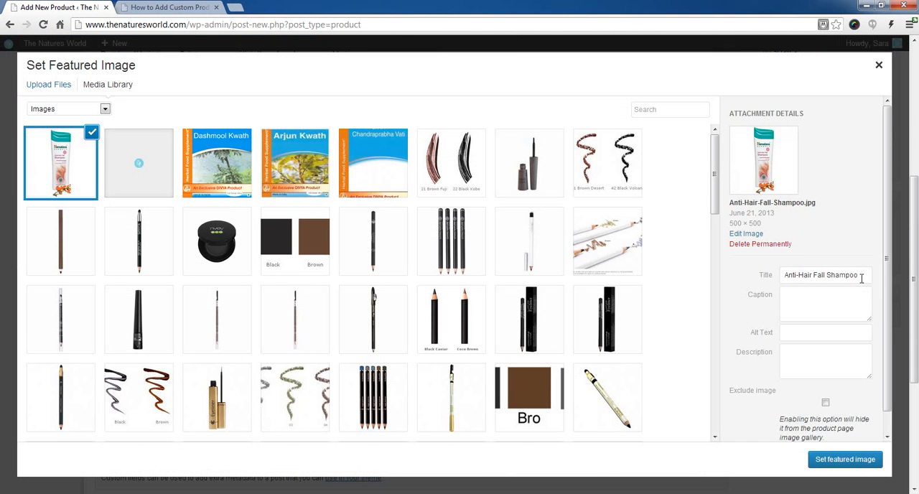
pyautogui.moveTo(864, 275); pyautogui.dragTo(784, 274)
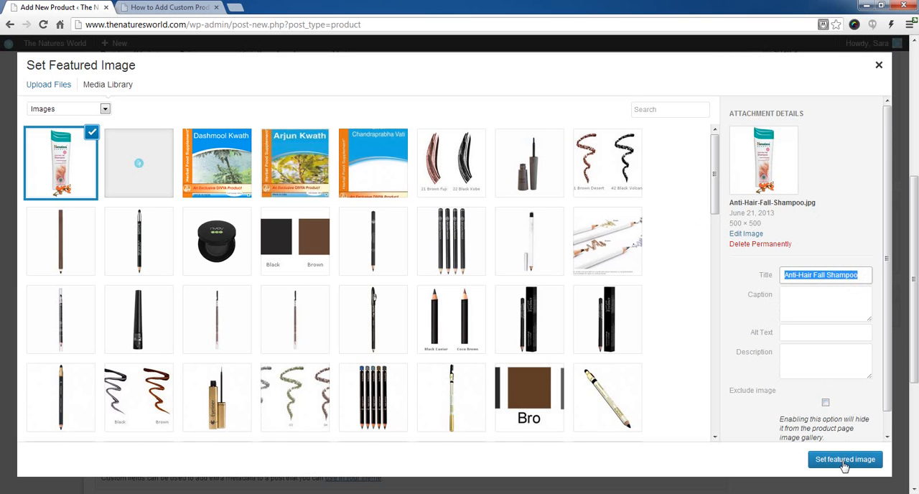
pyautogui.scroll(-1, 844, 395)
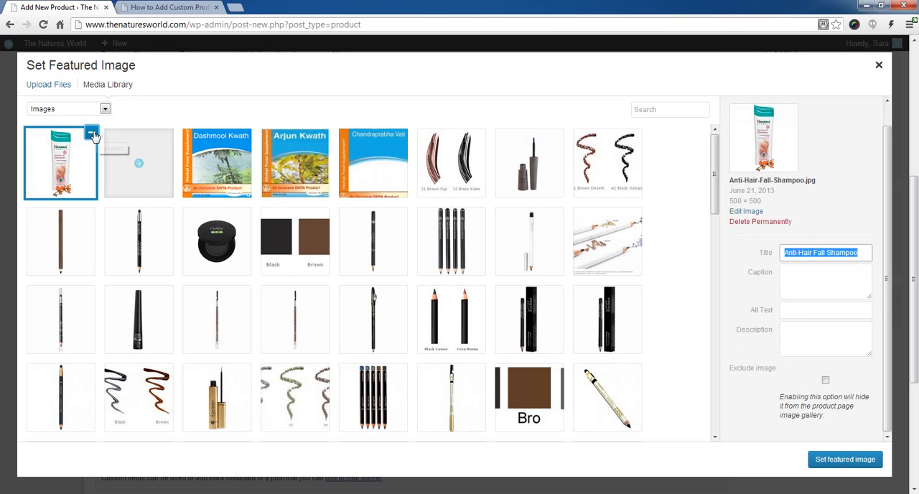
pyautogui.click(837, 463)
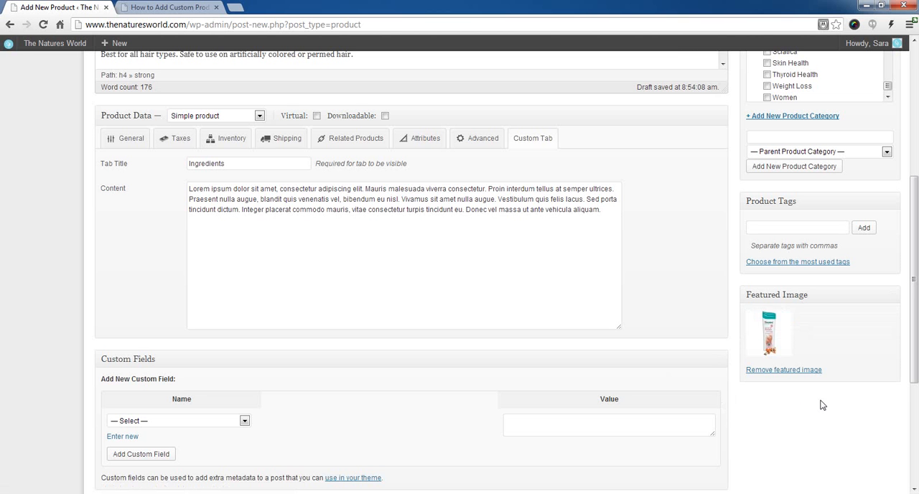
# Step: Publish the product and check its SKU and brand menu on the live product page
pyautogui.scroll(5, 823, 405)
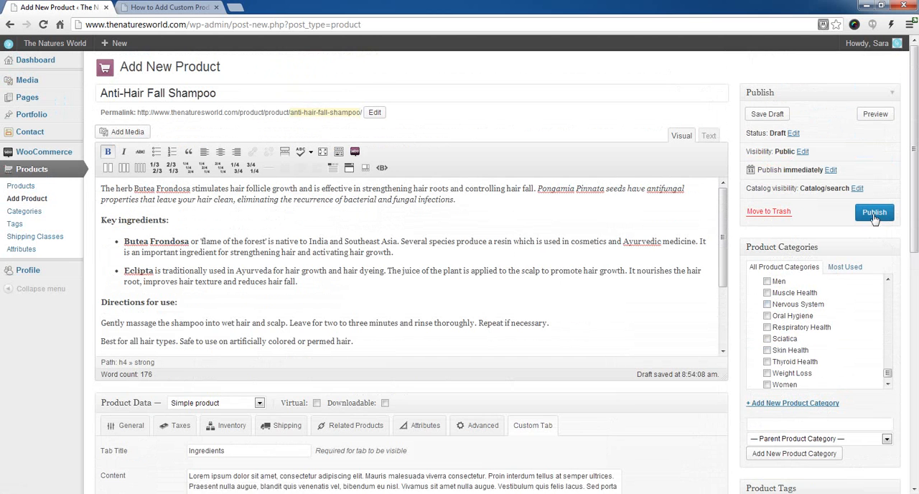
pyautogui.click(873, 213)
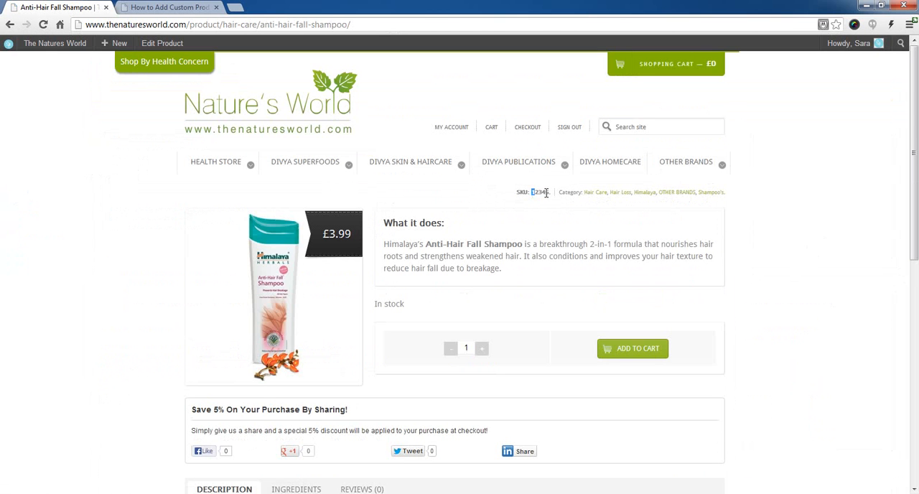
pyautogui.moveTo(545, 193); pyautogui.dragTo(551, 194)
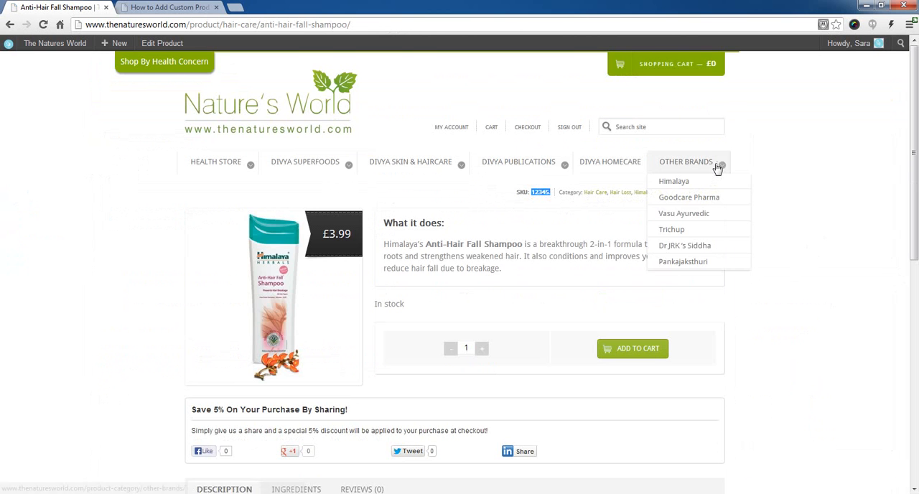
pyautogui.moveTo(702, 165)
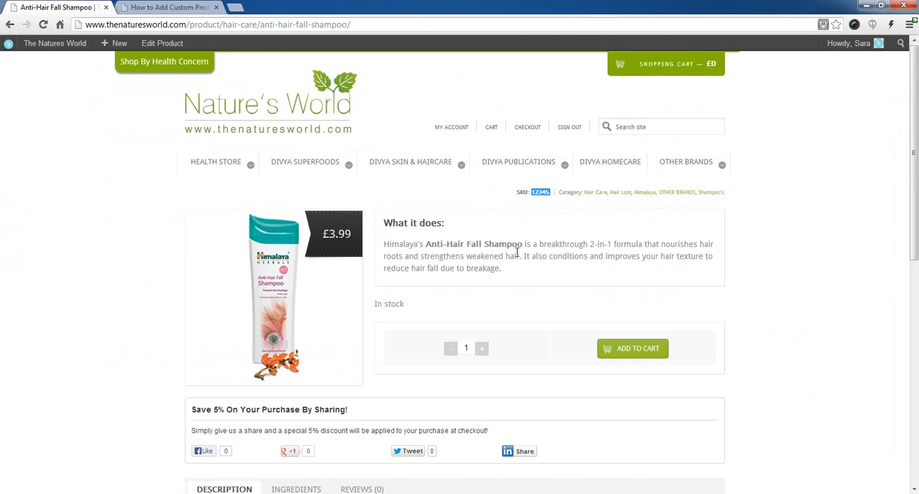
# Step: Read through the published product's description and its Ingredients tab on the live page
pyautogui.scroll(-1, 520, 254)
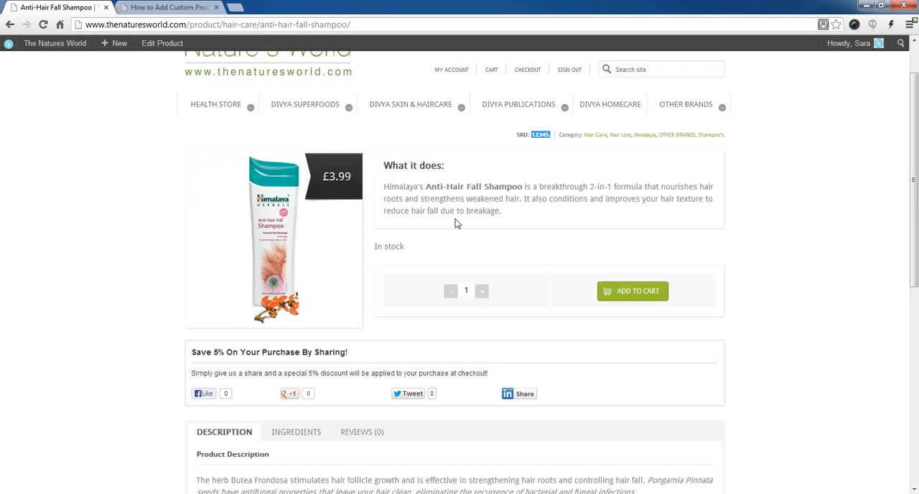
pyautogui.scroll(-3, 546, 219)
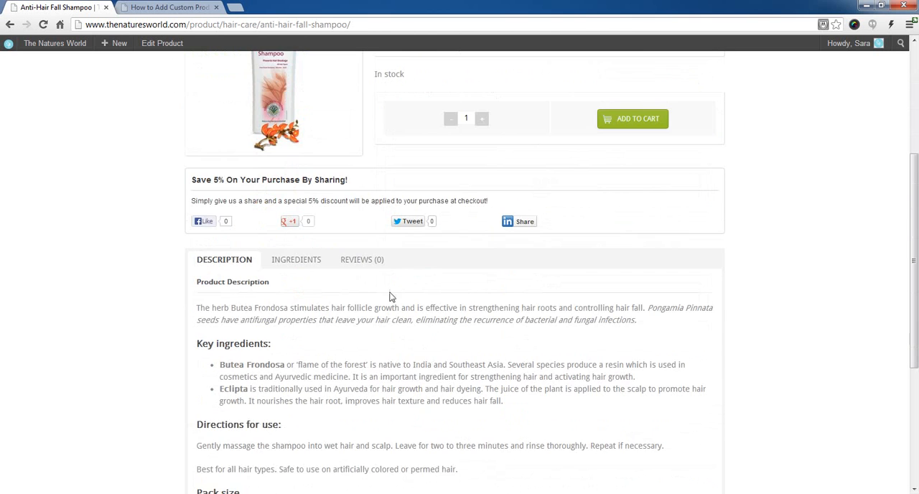
pyautogui.scroll(-3, 266, 304)
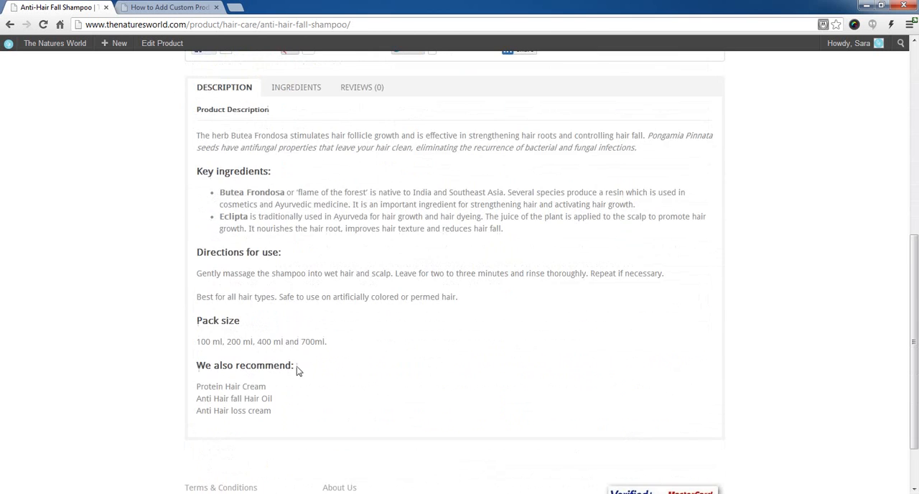
pyautogui.scroll(3, 234, 304)
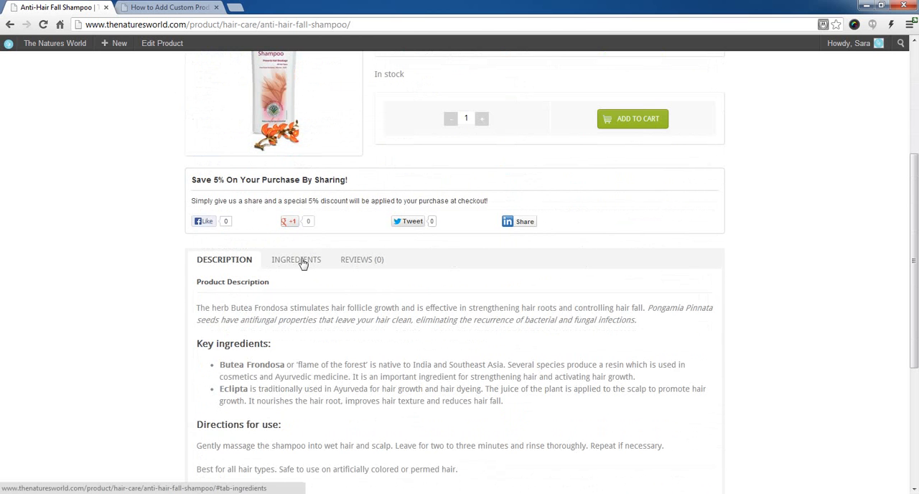
pyautogui.click(303, 263)
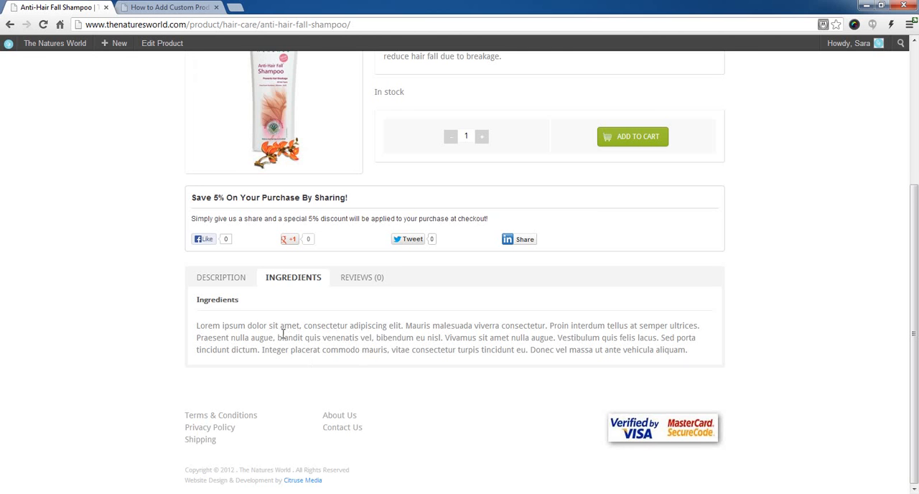
# Step: Open the Himalaya category page under OTHER BRANDS in the store
pyautogui.scroll(3, 282, 334)
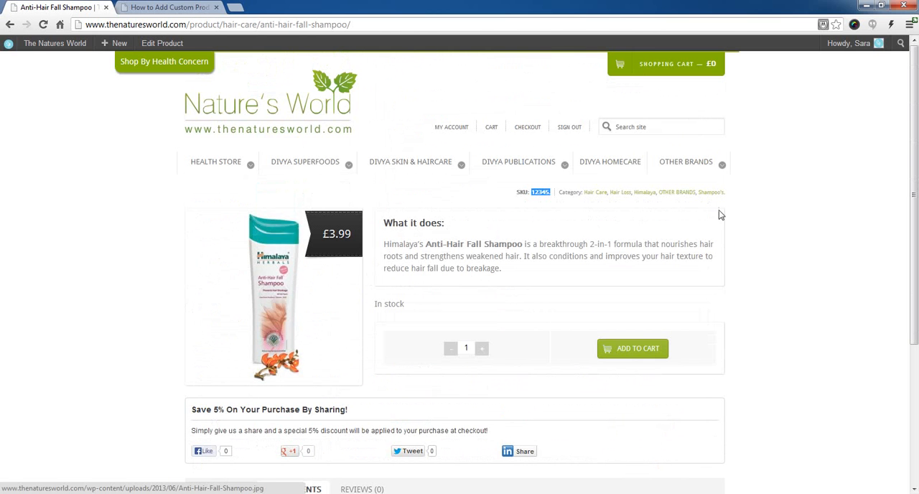
pyautogui.moveTo(697, 168)
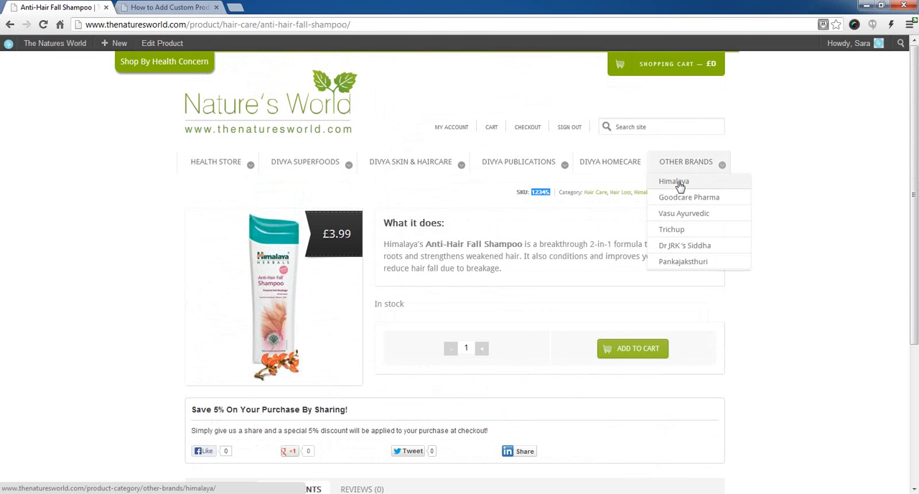
pyautogui.click(679, 185)
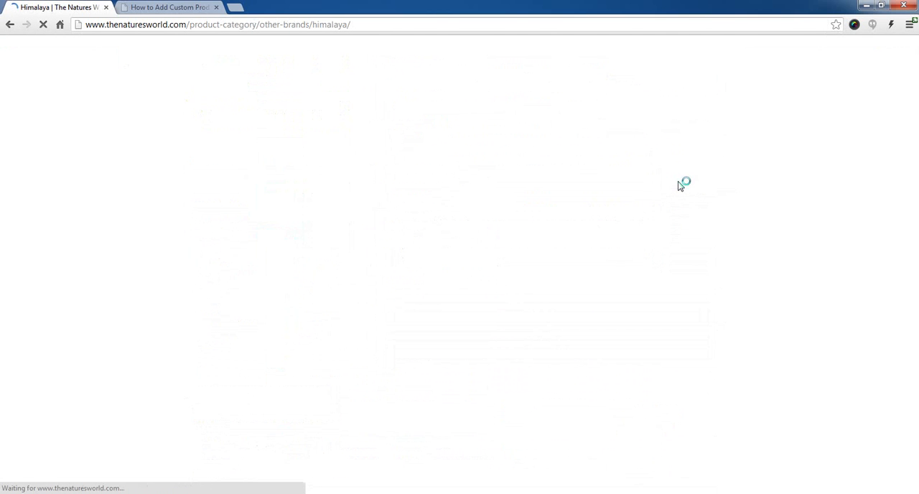